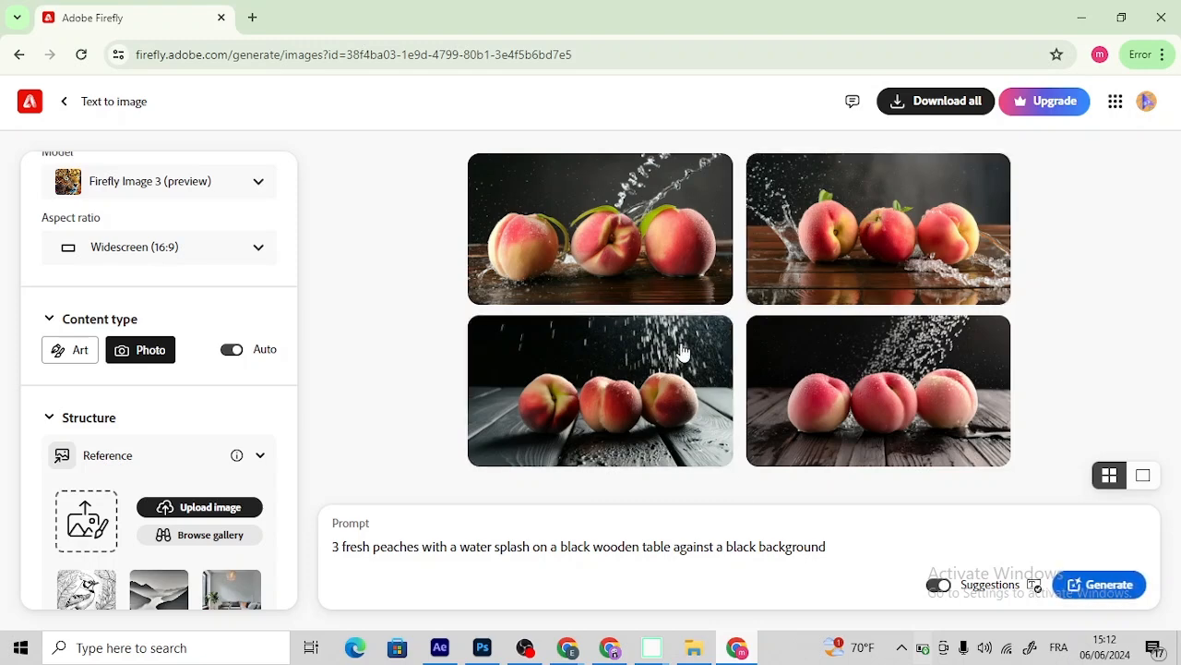
# Step: Examine the generated peach images one after another at enlarged size and close the preview
pyautogui.moveTo(819, 265)
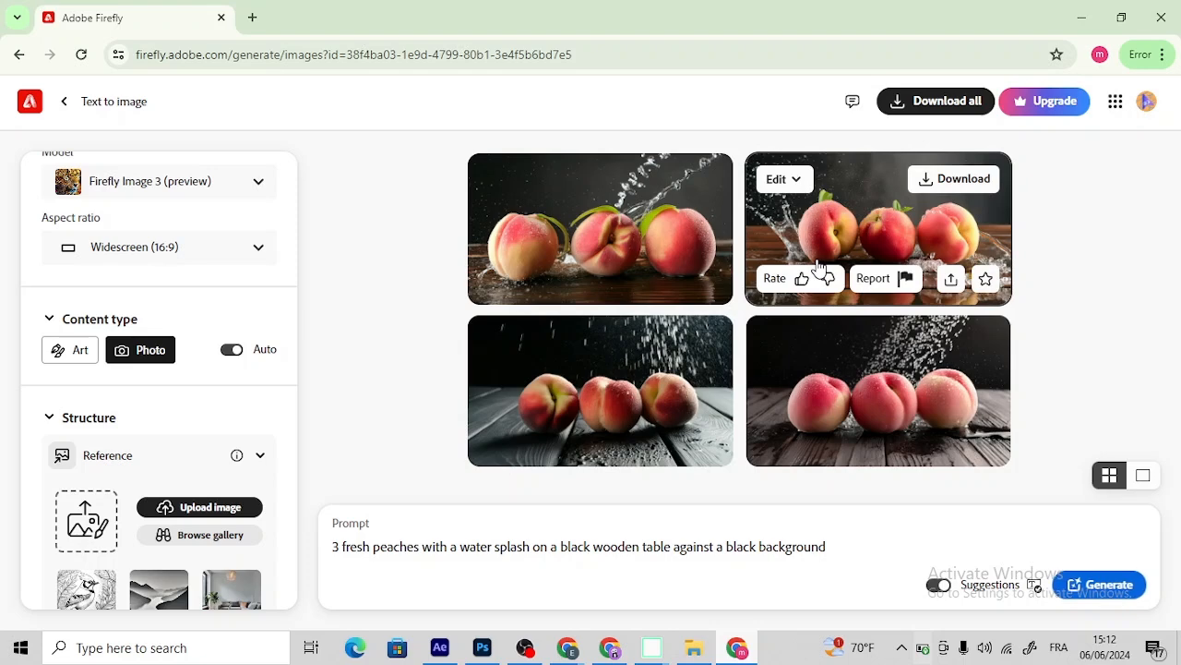
pyautogui.moveTo(630, 228)
pyautogui.click(606, 212)
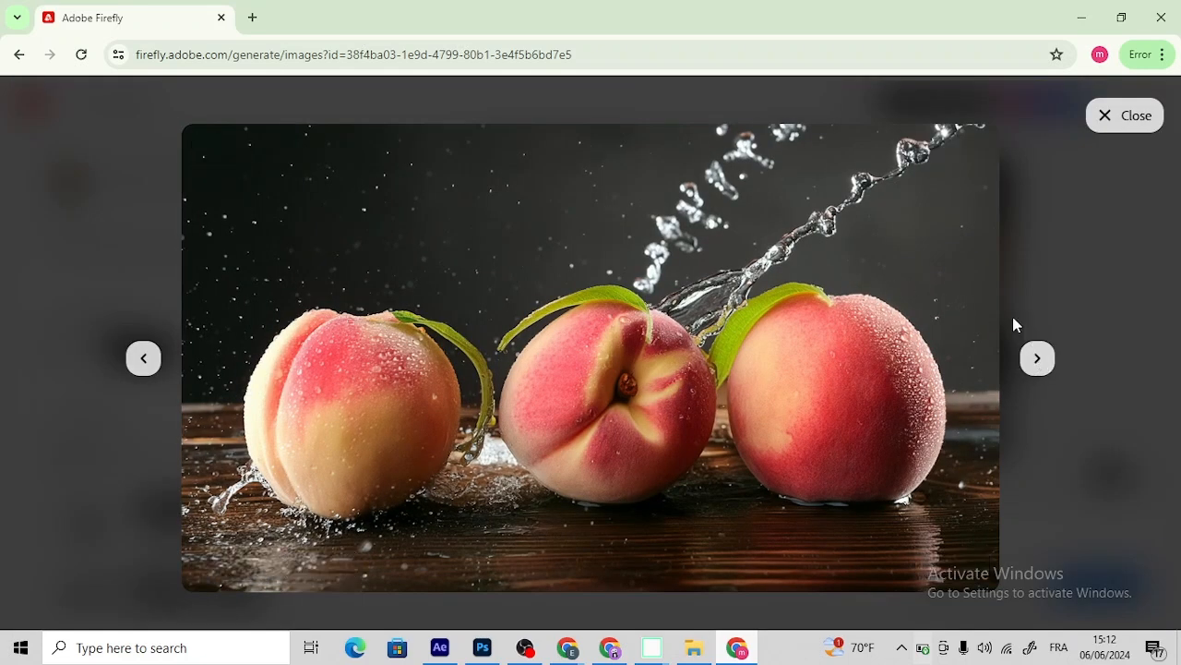
pyautogui.click(1035, 360)
pyautogui.click(1037, 359)
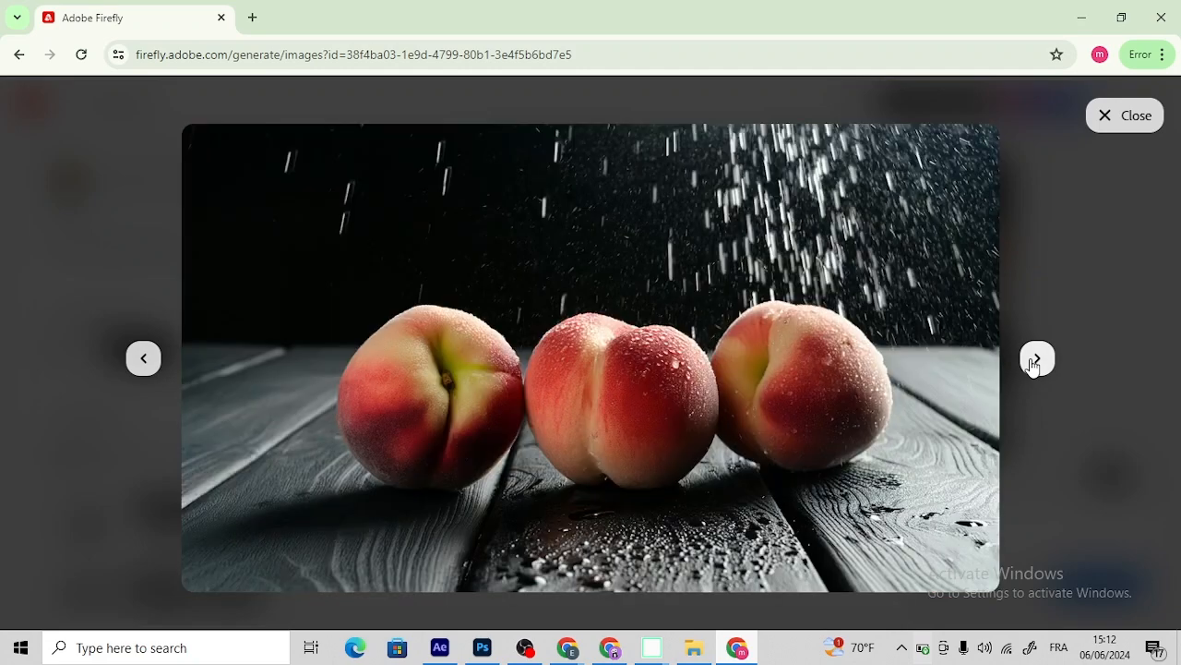
pyautogui.click(1037, 359)
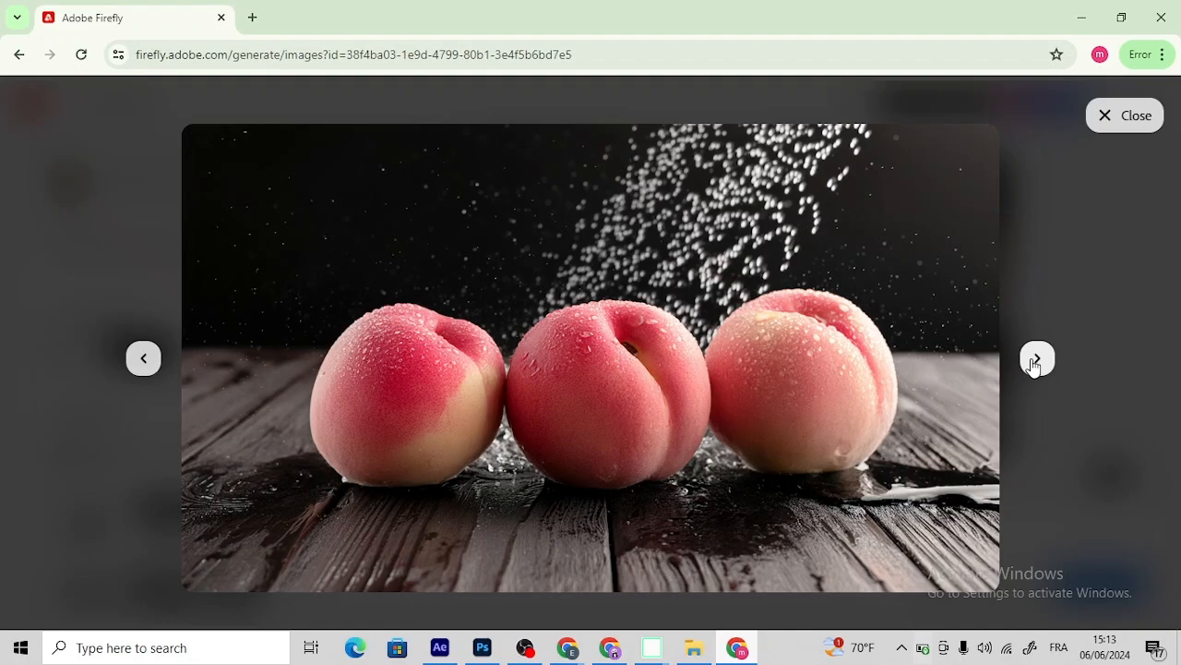
pyautogui.click(1138, 117)
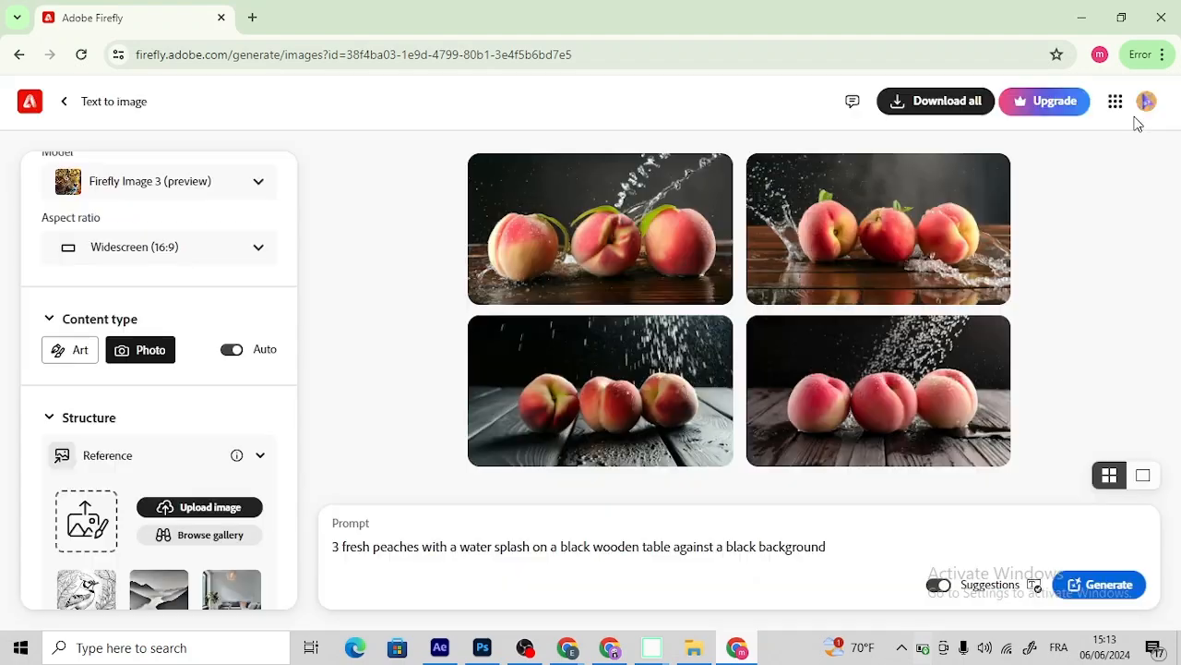
# Step: Switch to File Explorer and view the mg1 photo of the stacked peaches at full size
pyautogui.click(697, 649)
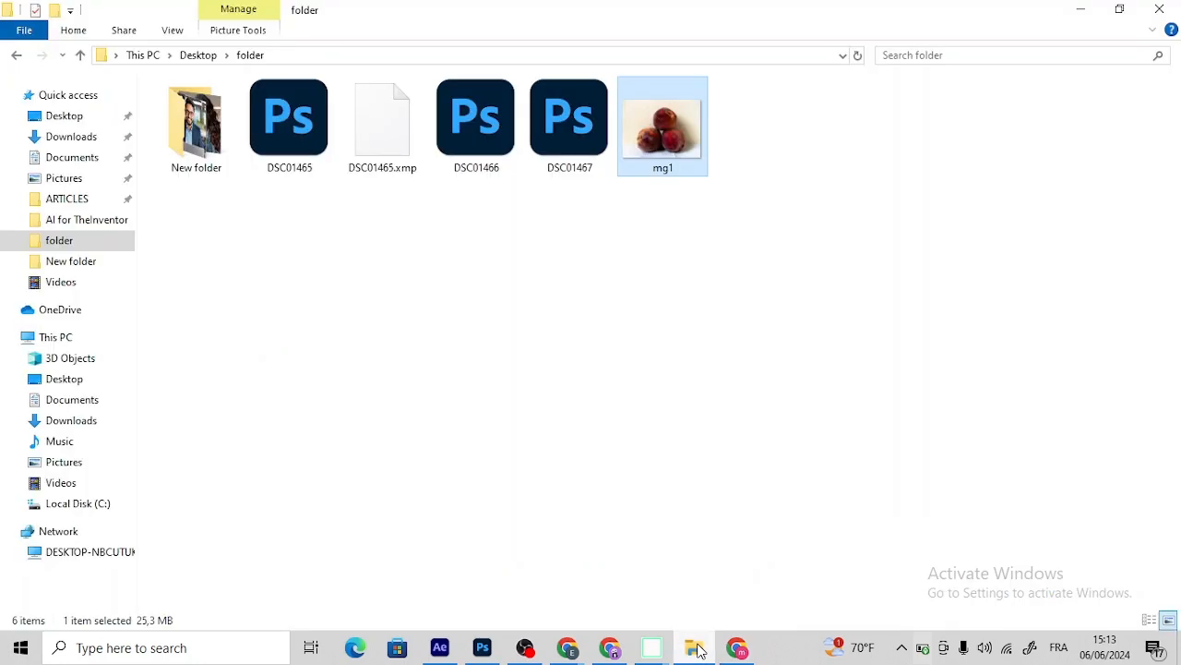
pyautogui.doubleClick(677, 125)
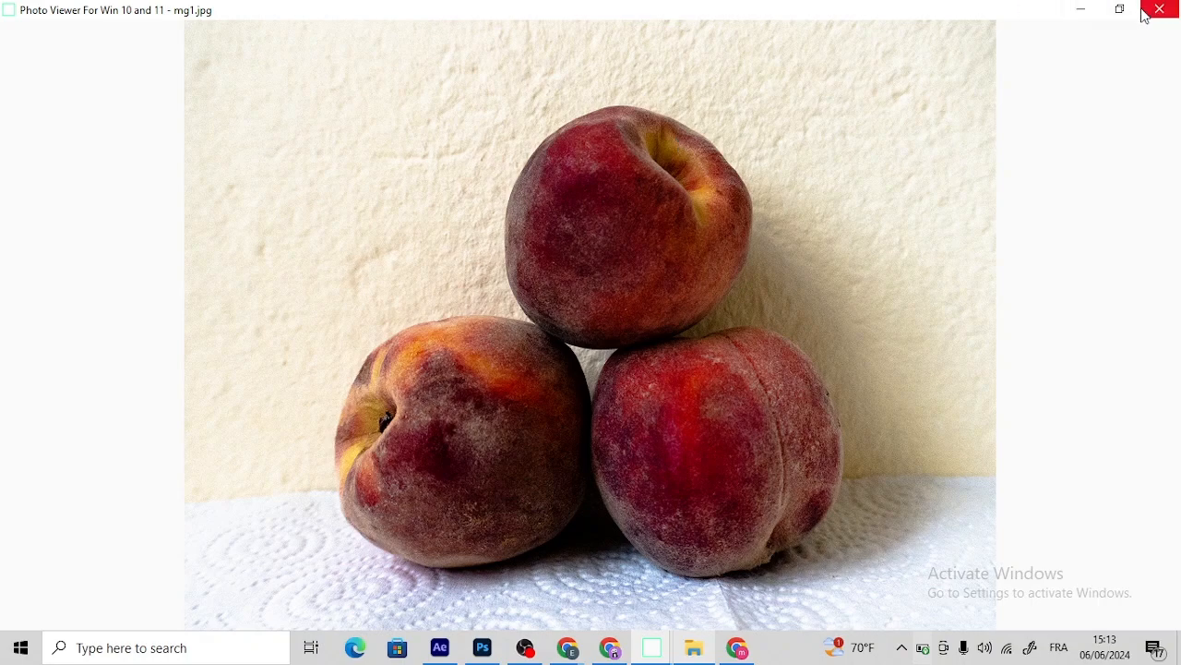
pyautogui.click(1075, 11)
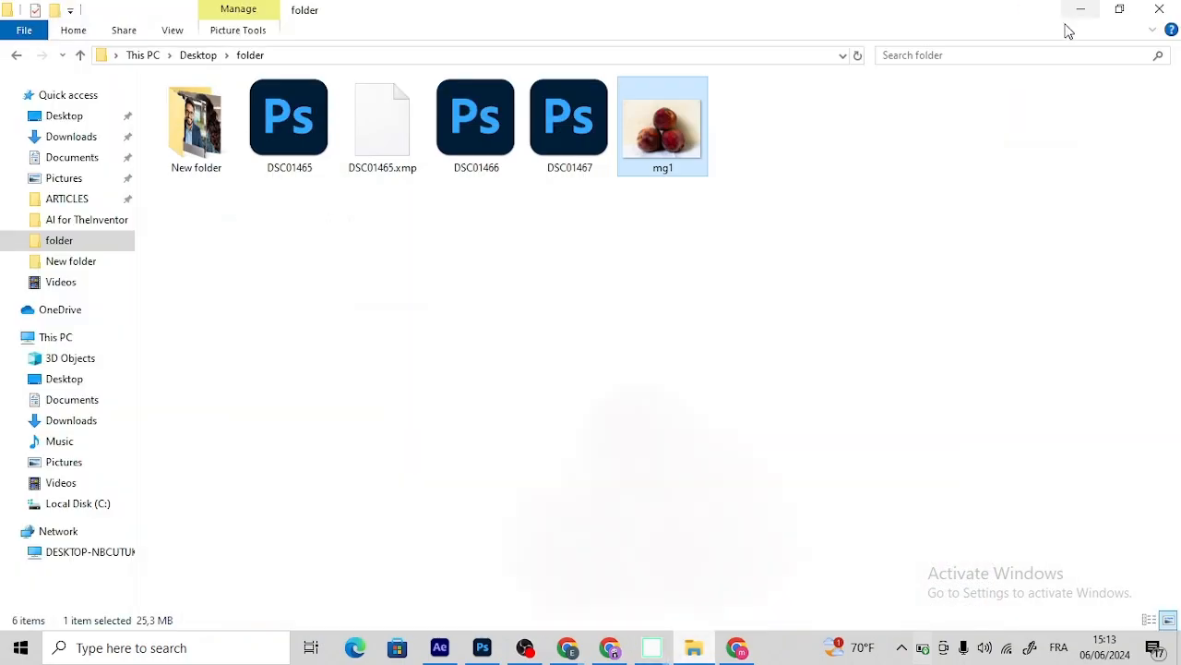
# Step: Switch back to Adobe Firefly and upload mg1 as the structure reference image at maximum strength
pyautogui.click(744, 651)
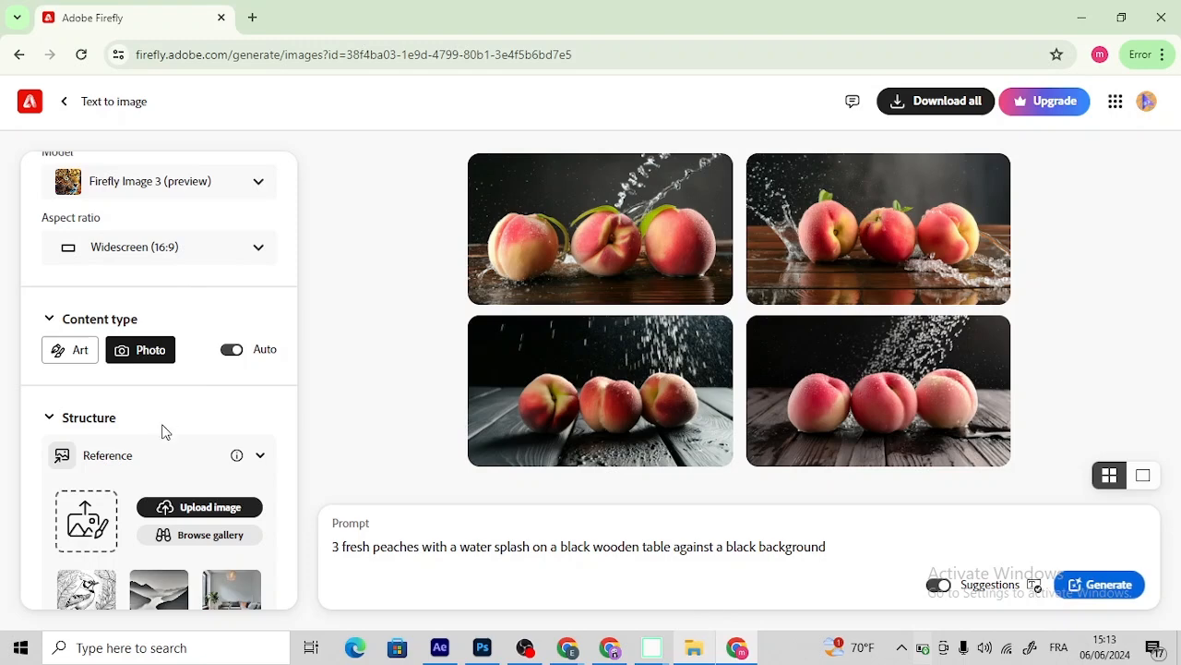
pyautogui.click(88, 510)
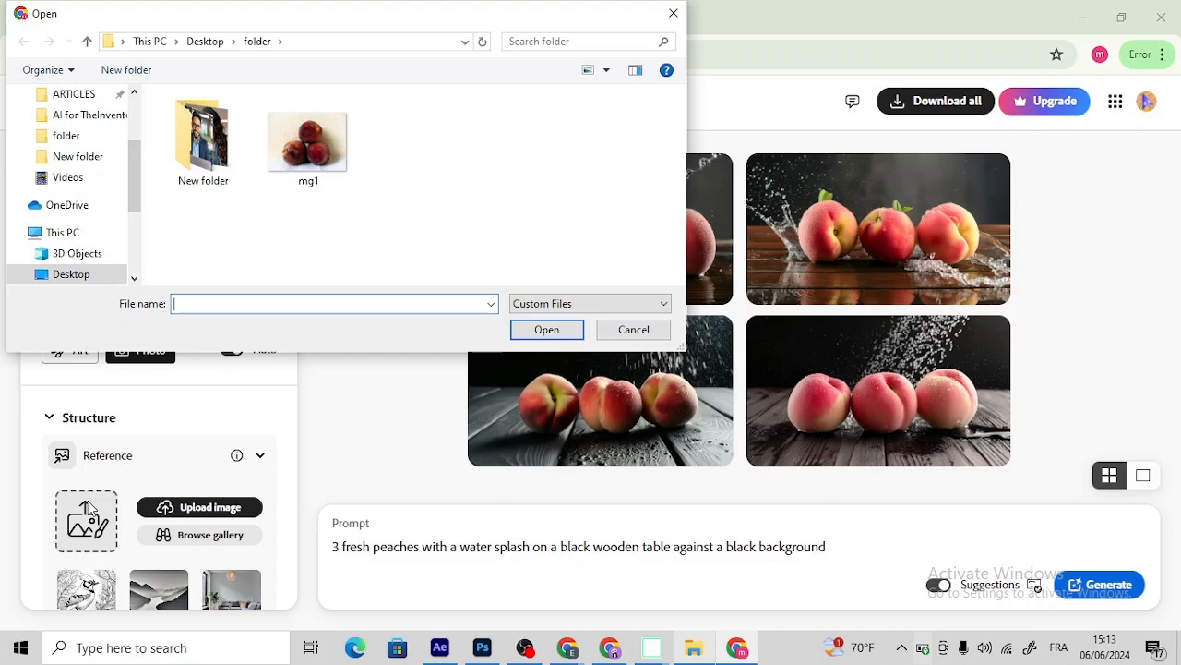
pyautogui.doubleClick(298, 166)
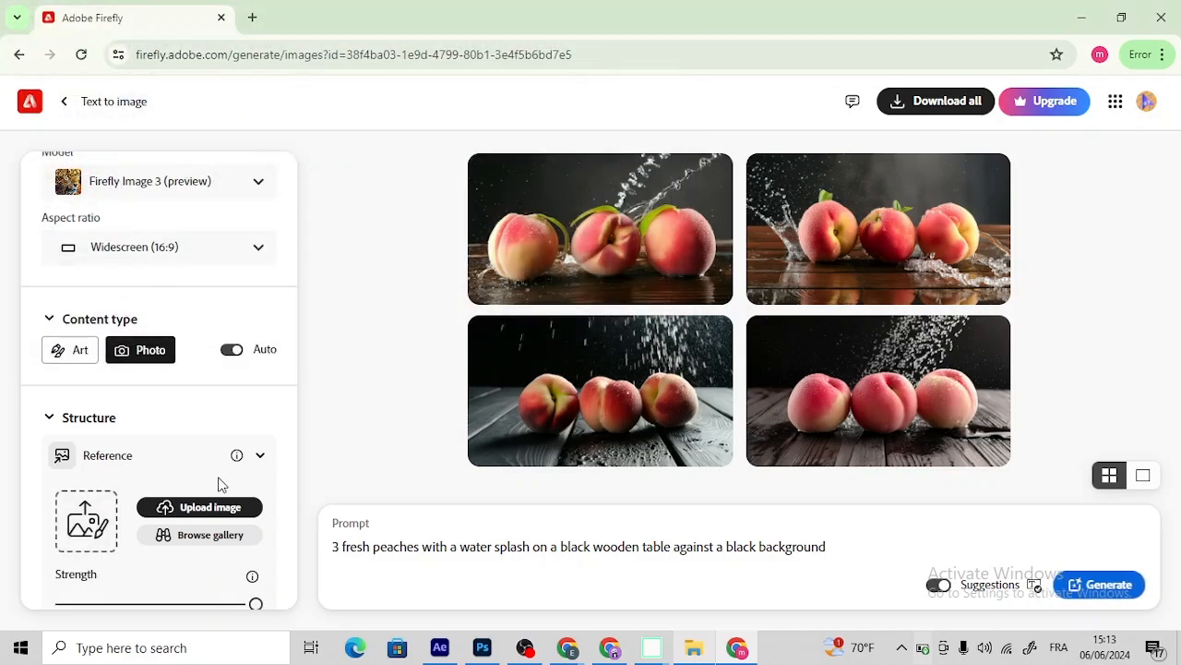
pyautogui.scroll(-1, 205, 540)
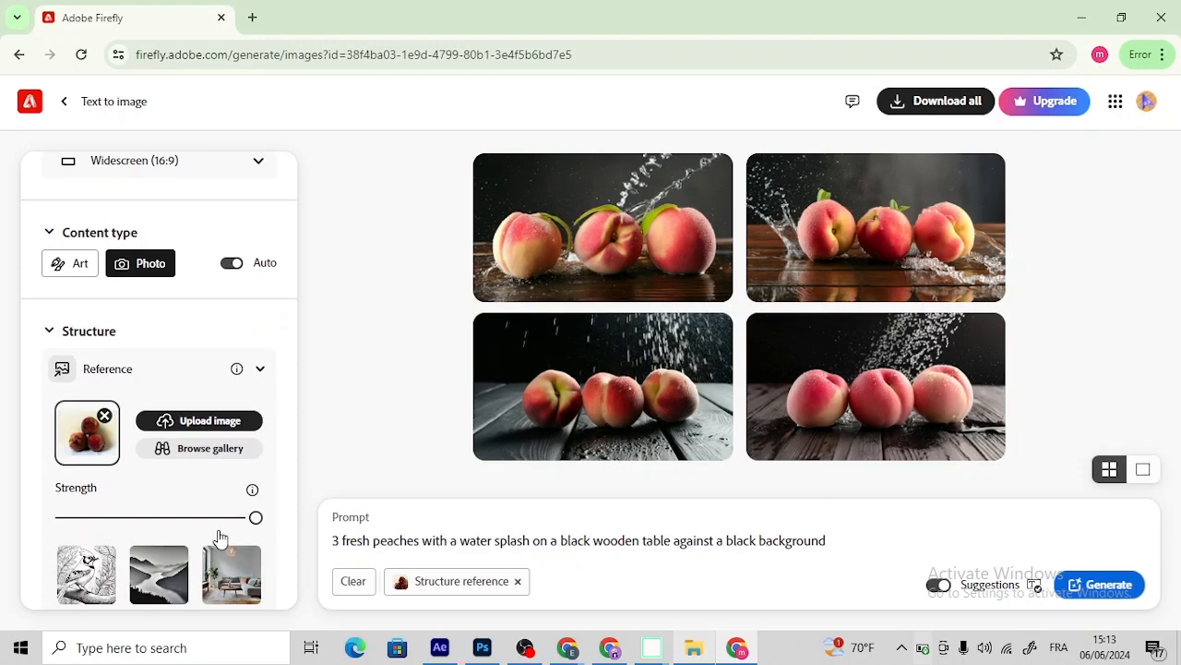
pyautogui.click(159, 518)
pyautogui.click(256, 519)
# Step: Add the Cinematic effect from the Themes category to the image styles
pyautogui.scroll(-5, 257, 532)
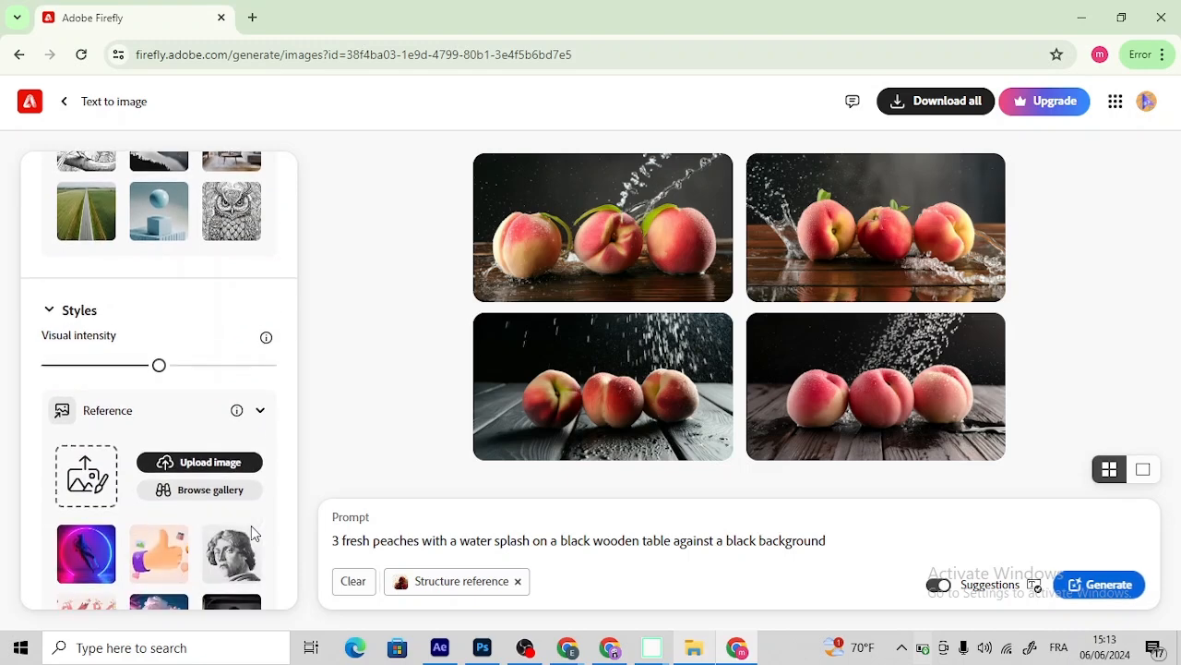
pyautogui.scroll(-2, 251, 525)
pyautogui.scroll(-3, 254, 534)
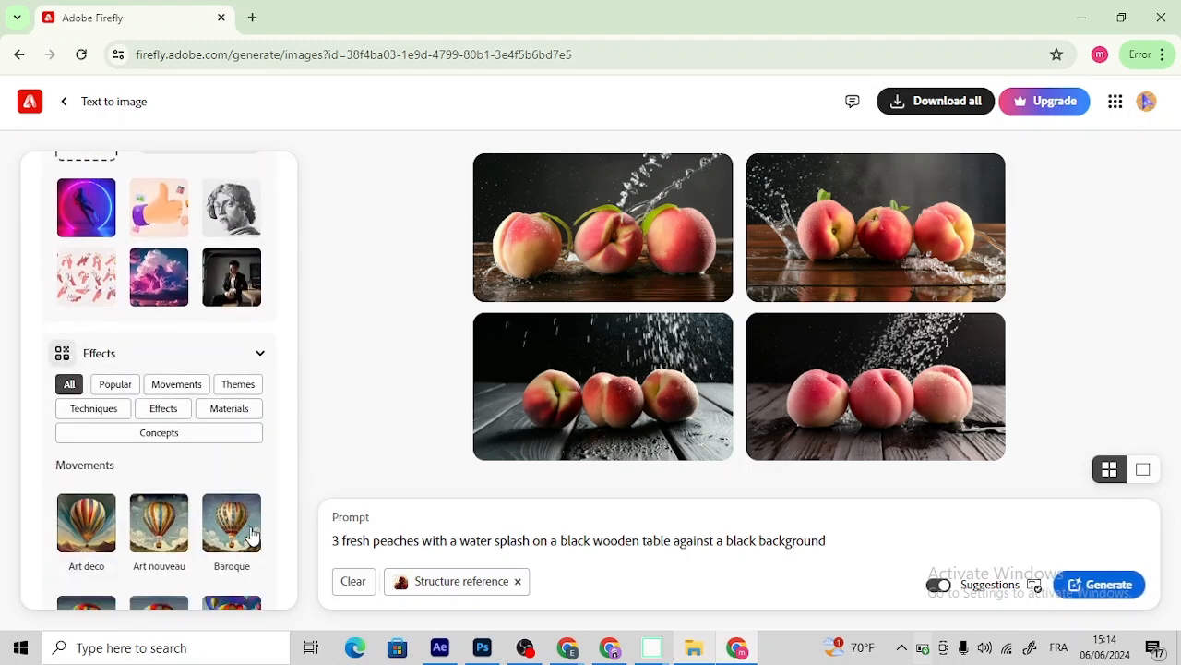
pyautogui.click(240, 387)
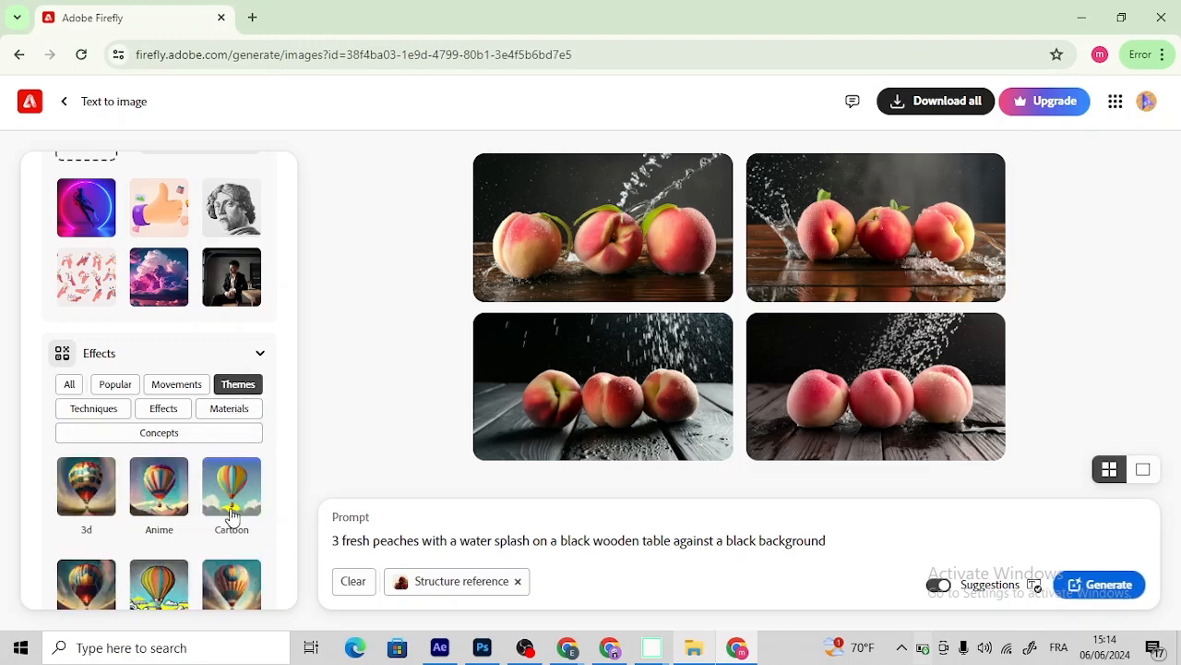
pyautogui.scroll(-2, 231, 530)
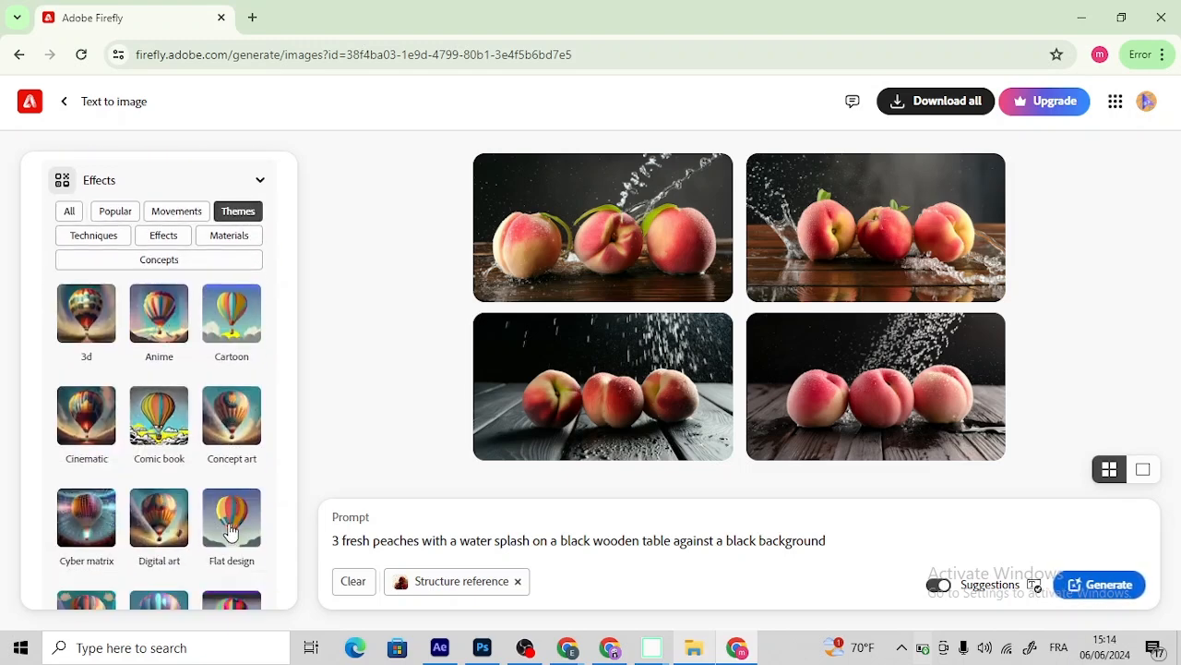
pyautogui.click(89, 441)
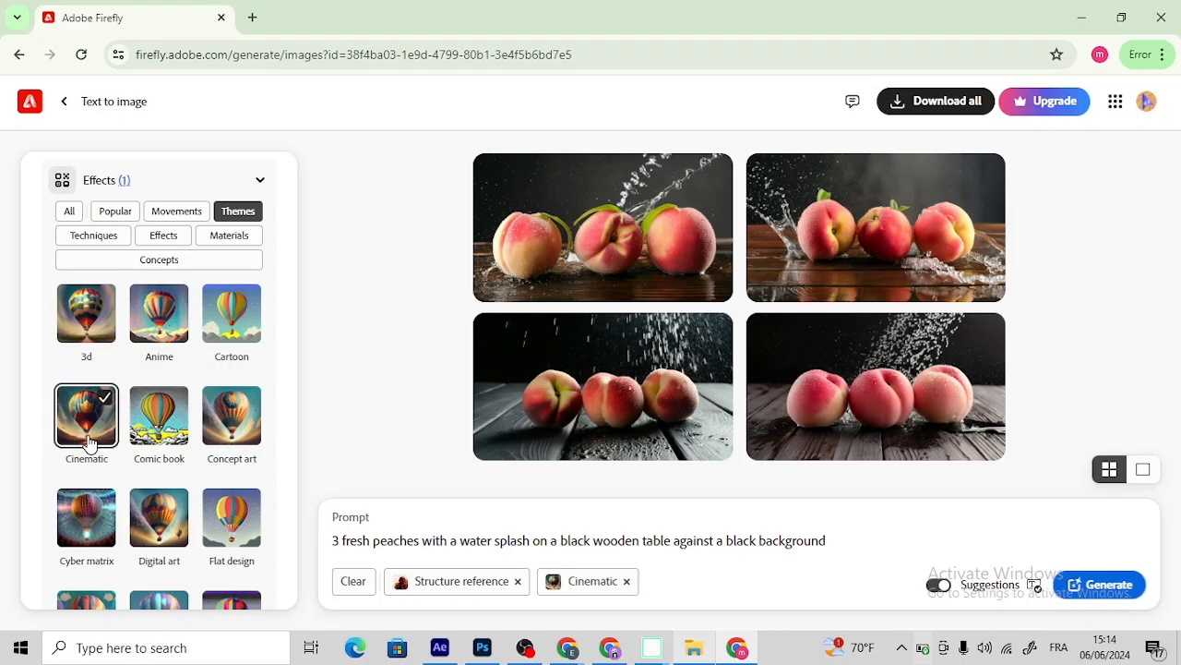
# Step: Set the color and tone style to Vibrant colors
pyautogui.scroll(-5, 286, 509)
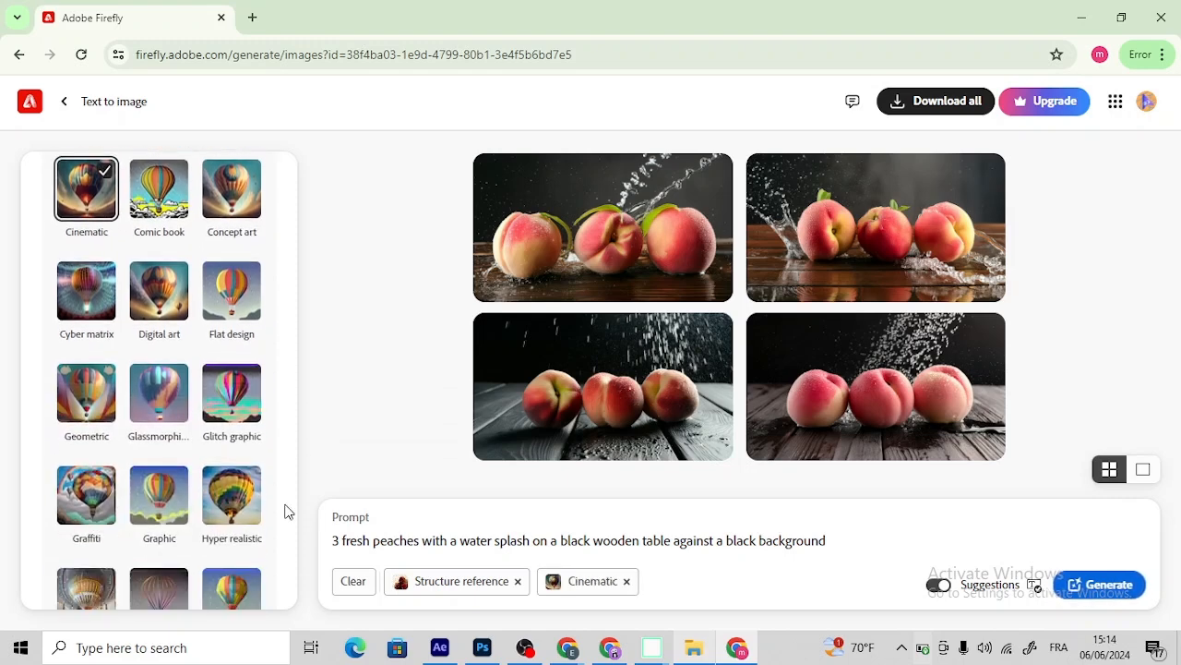
pyautogui.scroll(-5, 285, 510)
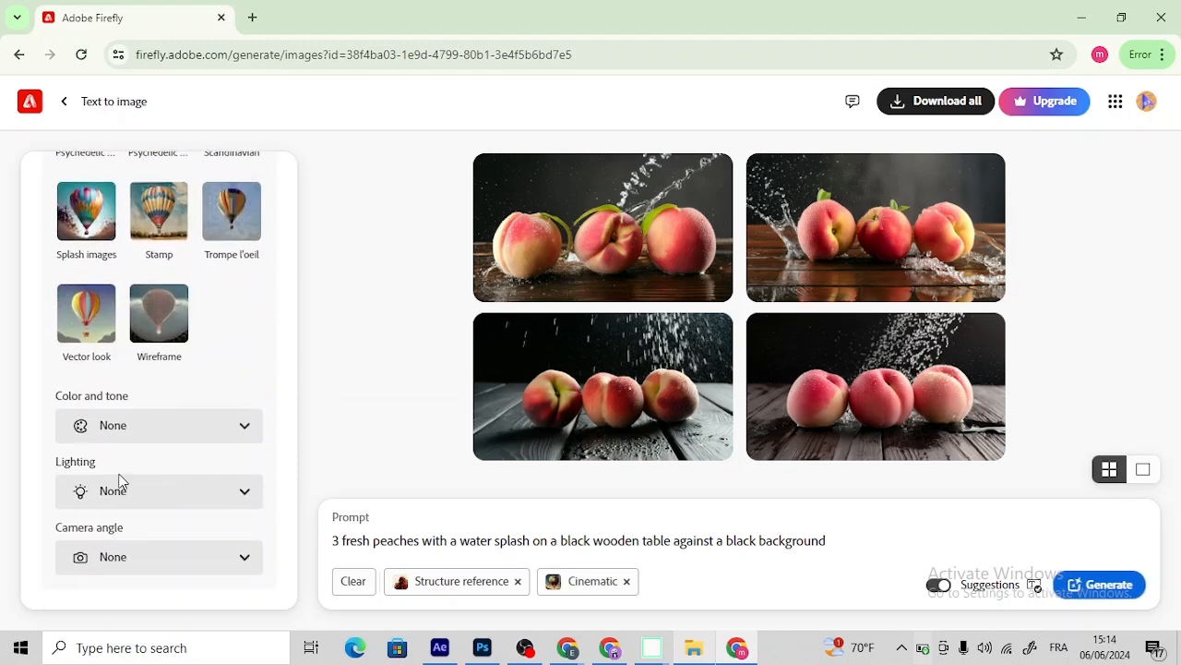
pyautogui.click(190, 441)
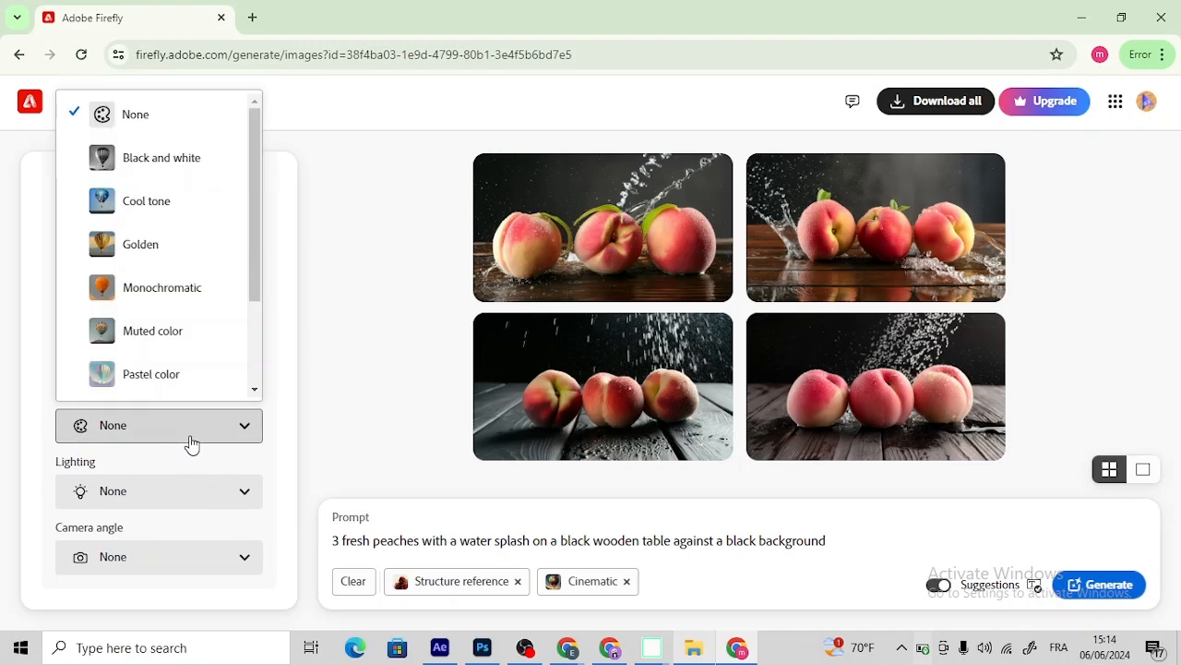
pyautogui.scroll(-2, 206, 388)
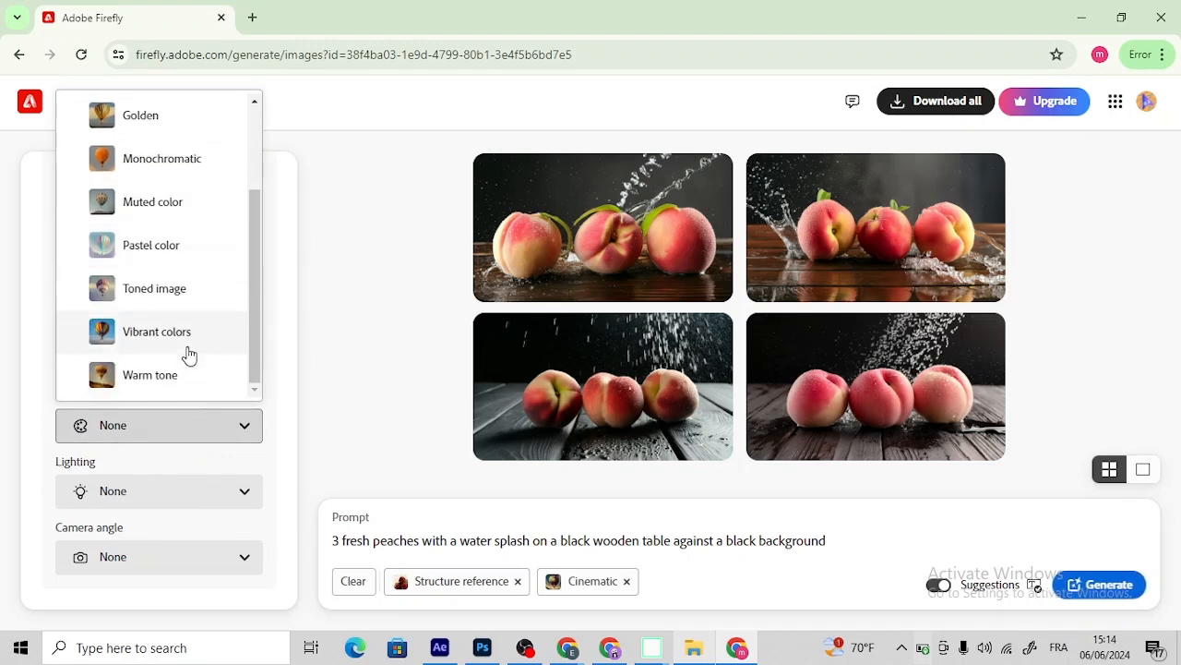
pyautogui.click(185, 343)
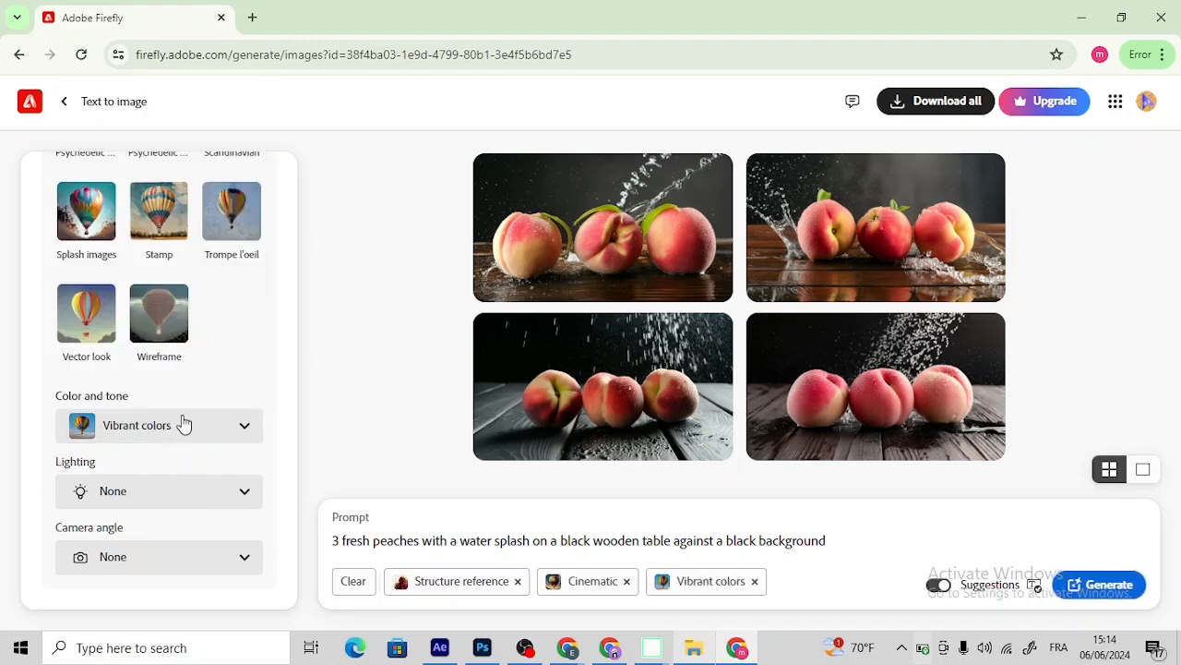
# Step: Set the lighting to Studio light and generate the peach images with the chosen reference and styles
pyautogui.click(198, 506)
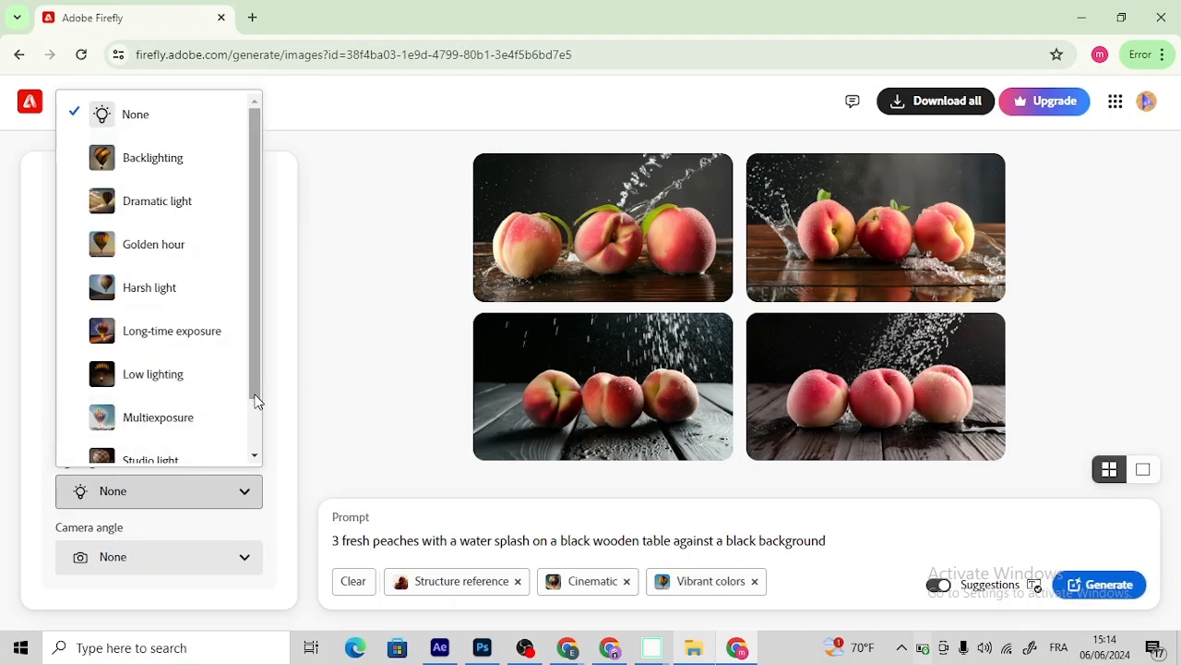
pyautogui.moveTo(256, 402); pyautogui.dragTo(243, 464)
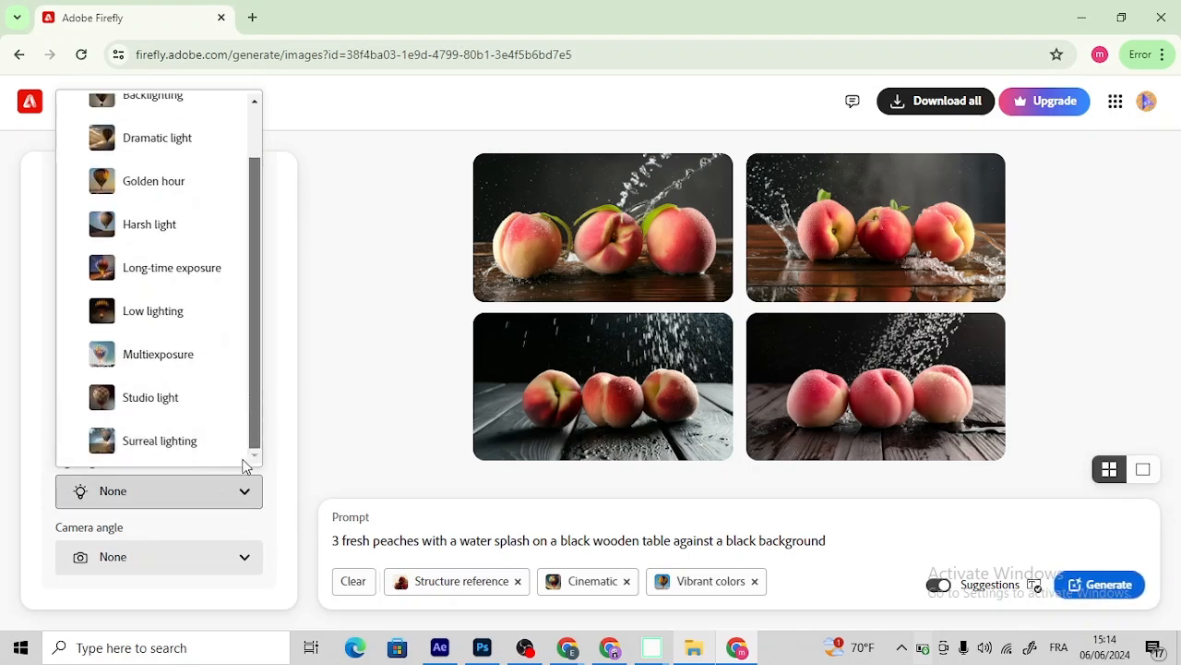
pyautogui.click(151, 398)
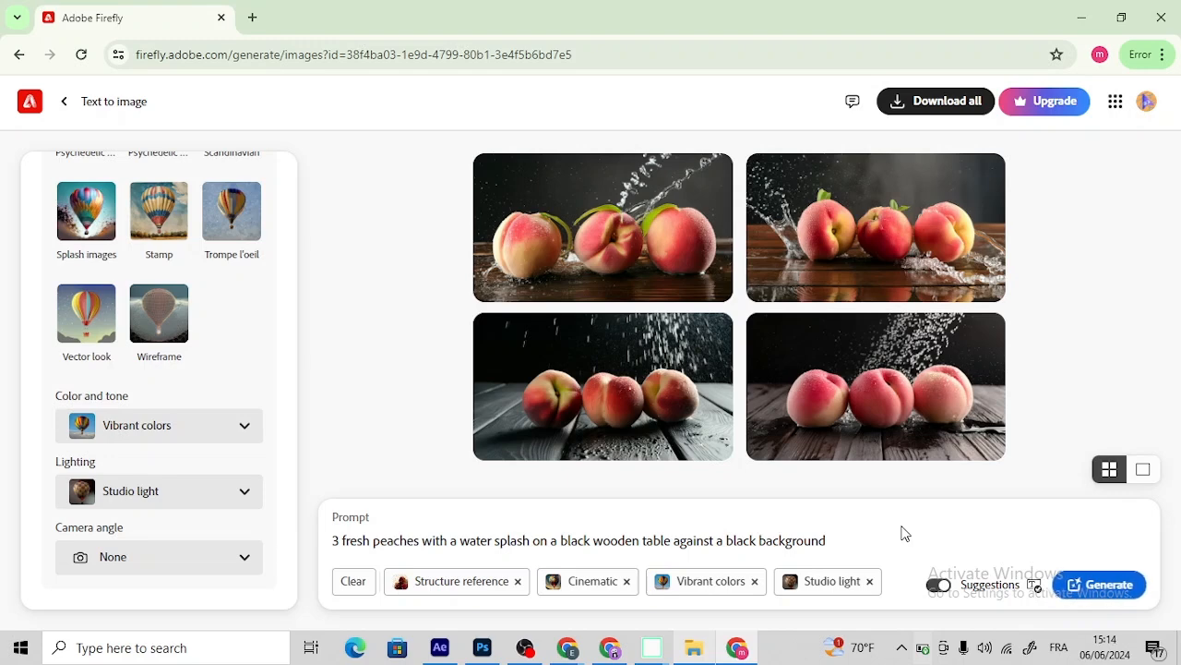
pyautogui.click(1125, 584)
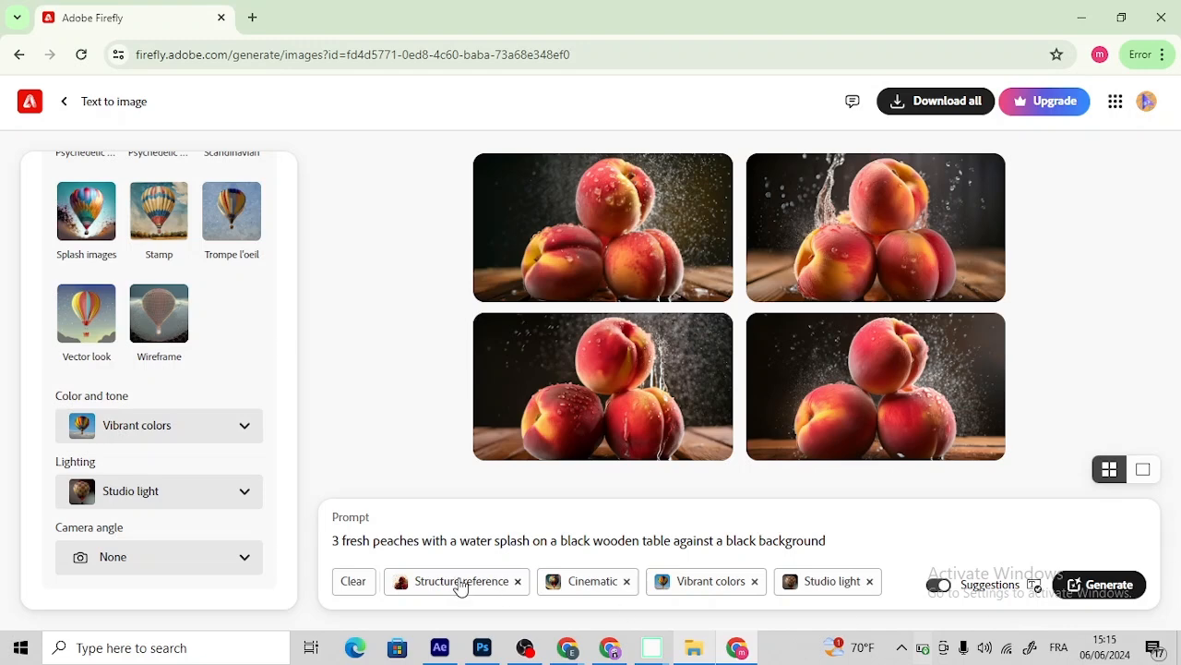
# Step: Examine each of the newly generated stacked-peach images at enlarged size
pyautogui.click(628, 249)
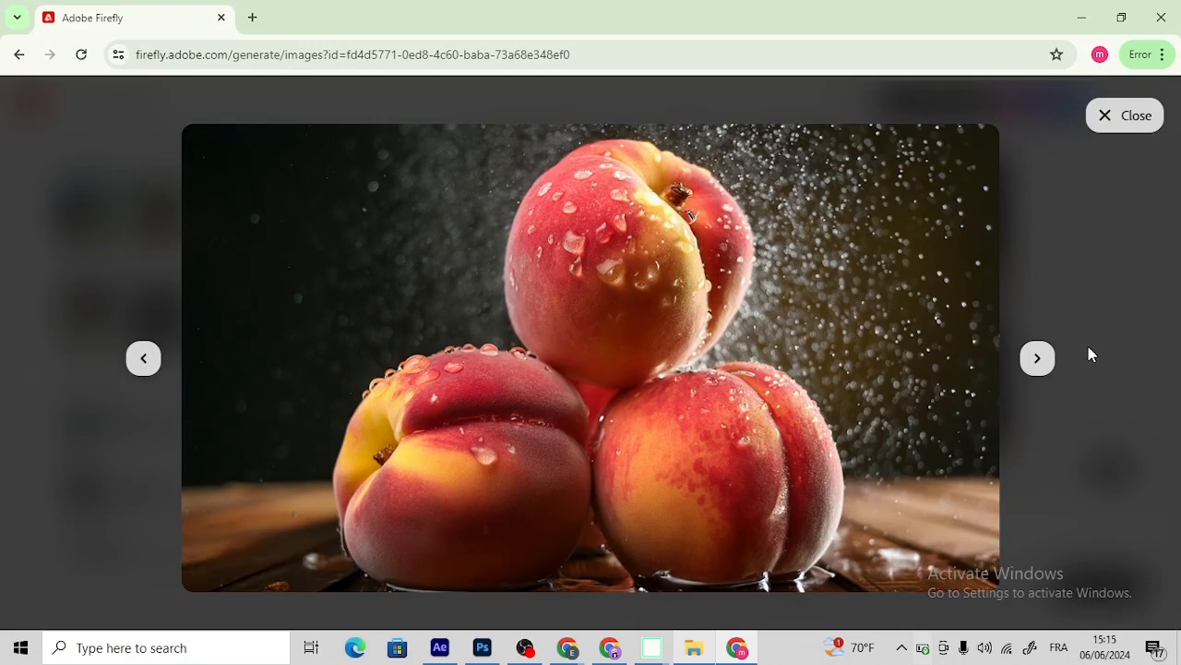
pyautogui.click(1038, 360)
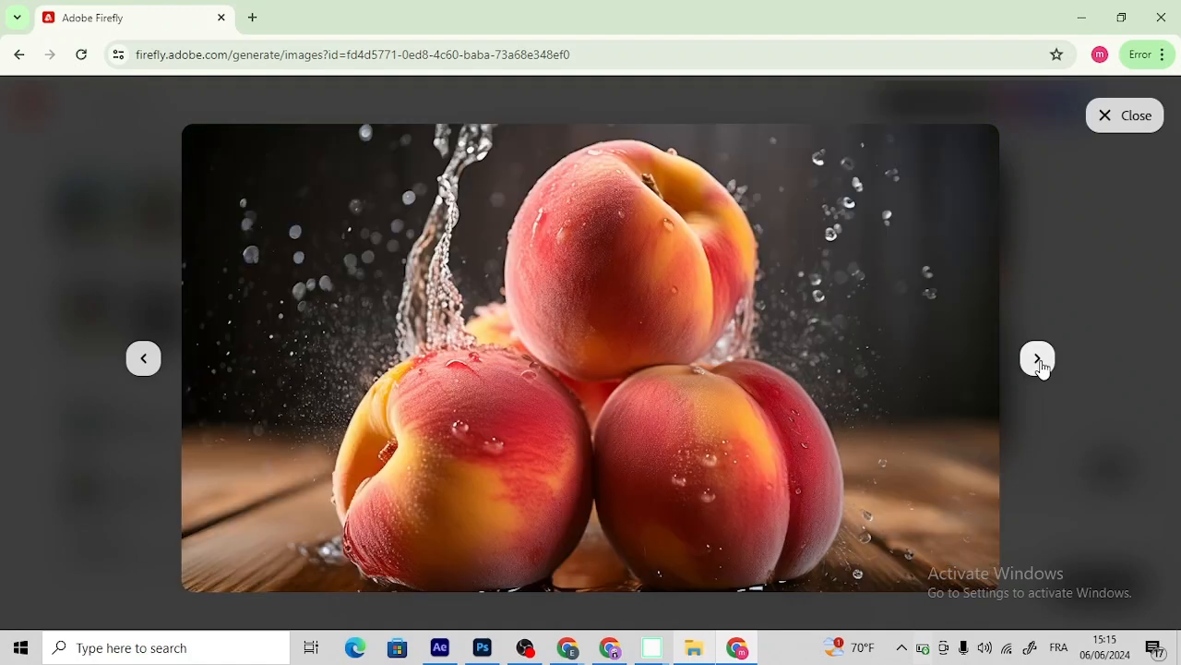
pyautogui.click(1038, 360)
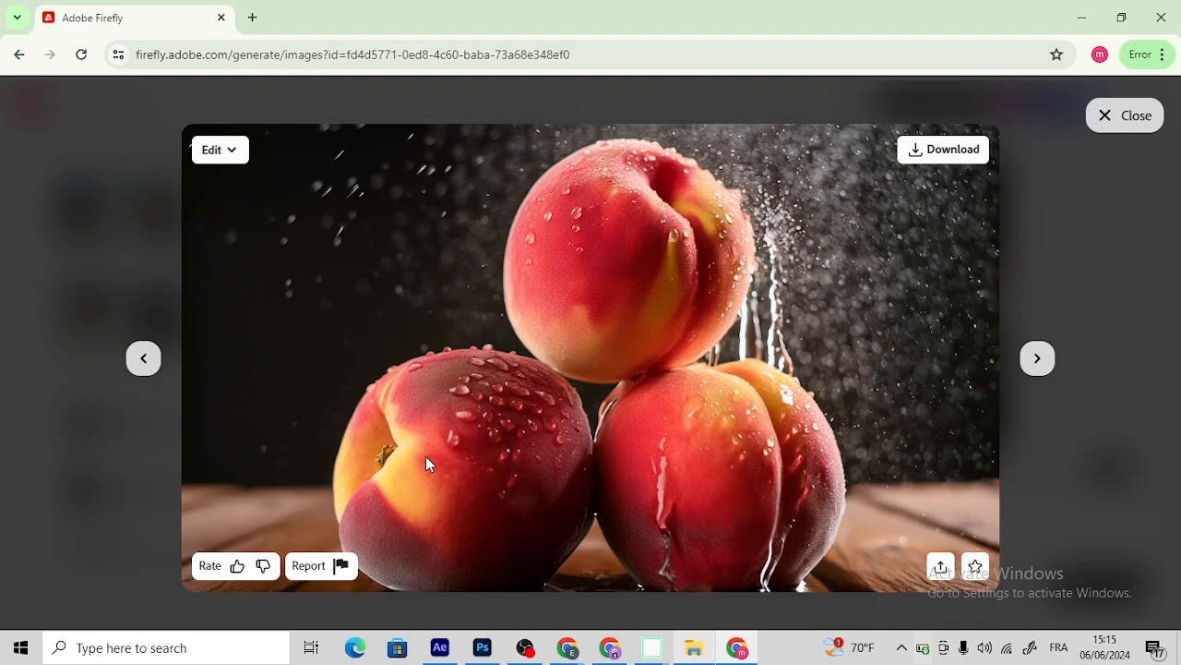
pyautogui.click(1038, 360)
pyautogui.click(1037, 360)
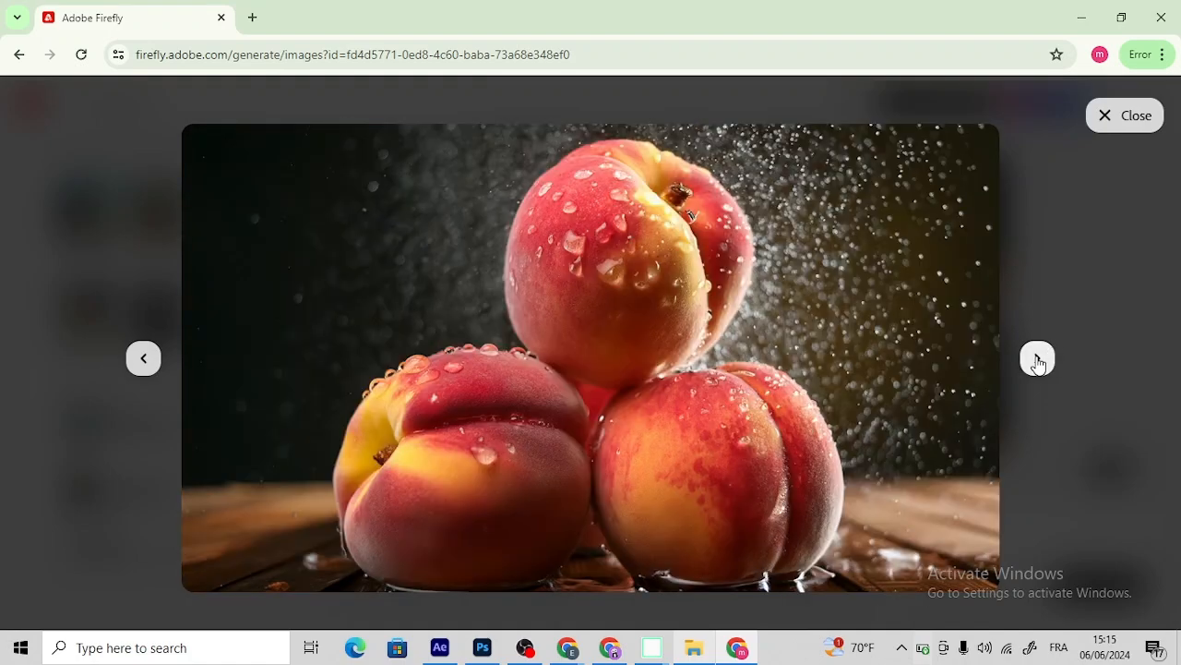
# Step: Download the second generated image, which has the water stream falling behind the lower-left peach
pyautogui.click(1038, 360)
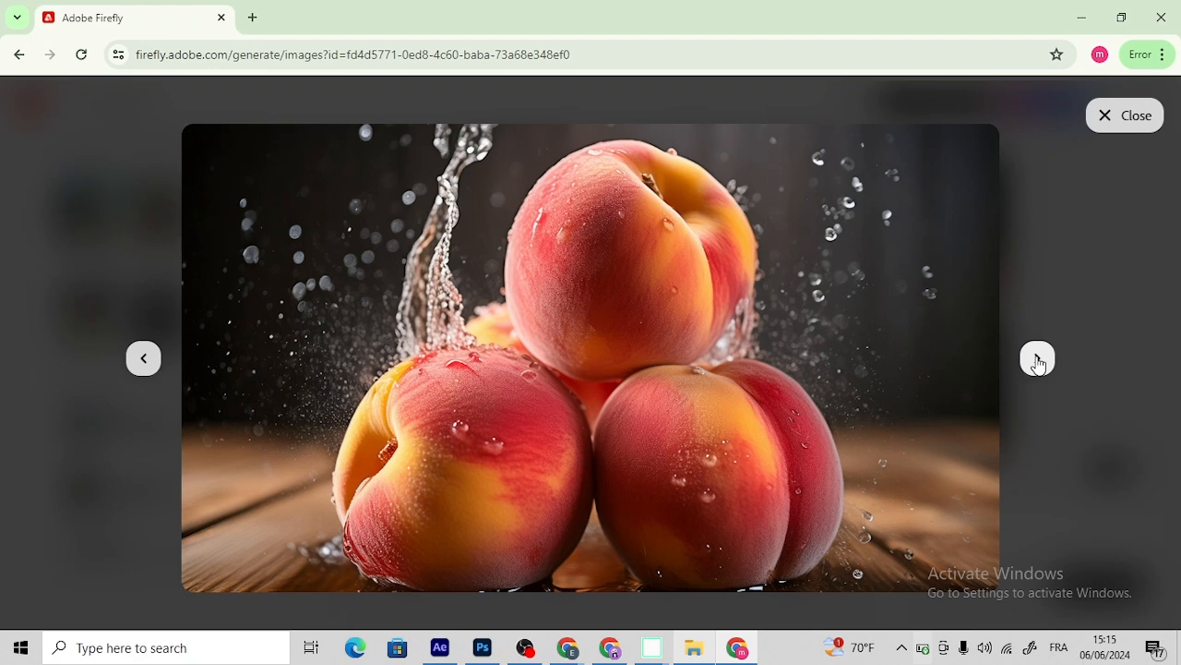
pyautogui.moveTo(943, 349)
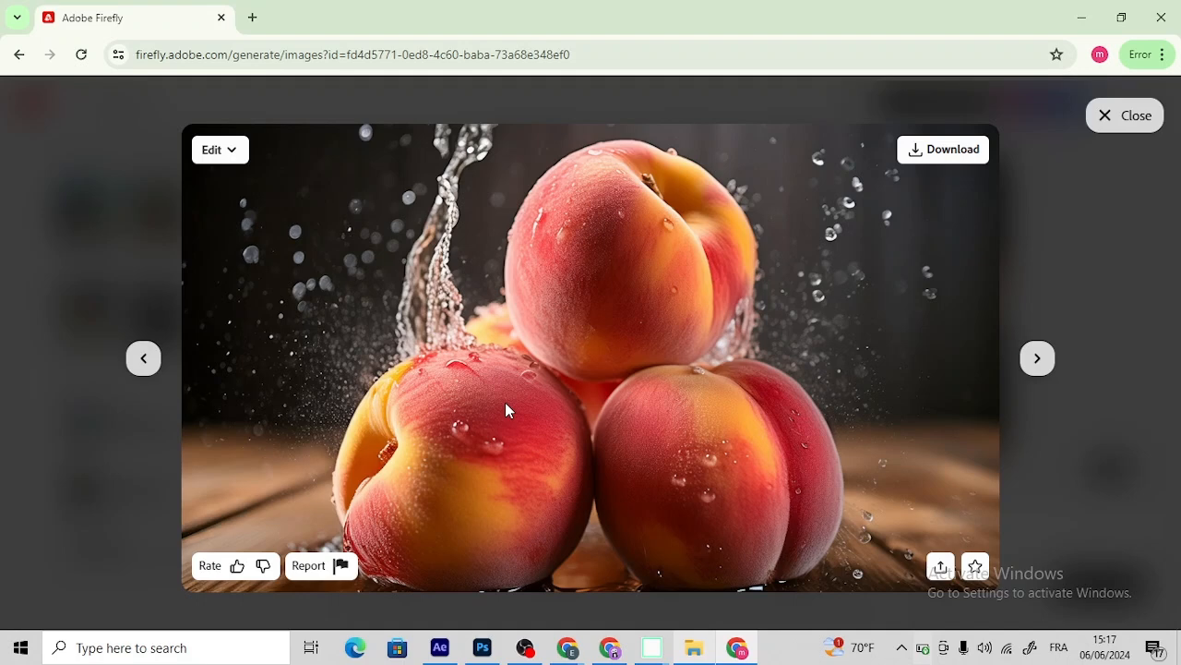
pyautogui.click(954, 150)
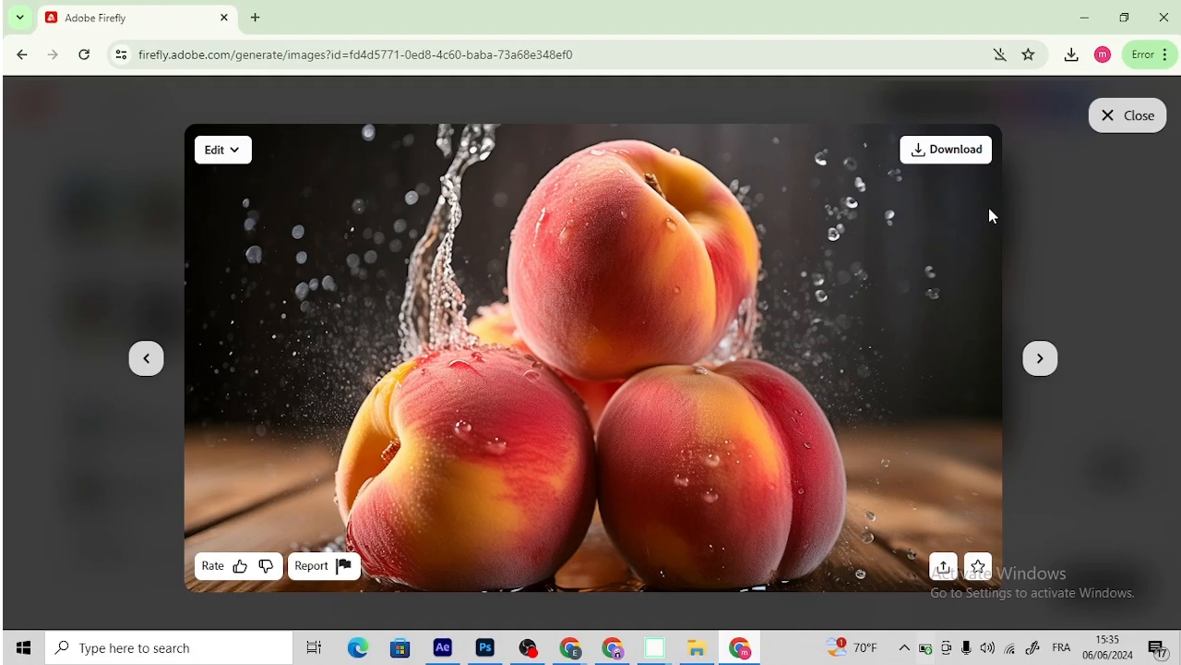
# Step: Open the downloaded Firefly peaches image from the desktop's "folder" directory in Adobe Photoshop 2023
pyautogui.click(698, 655)
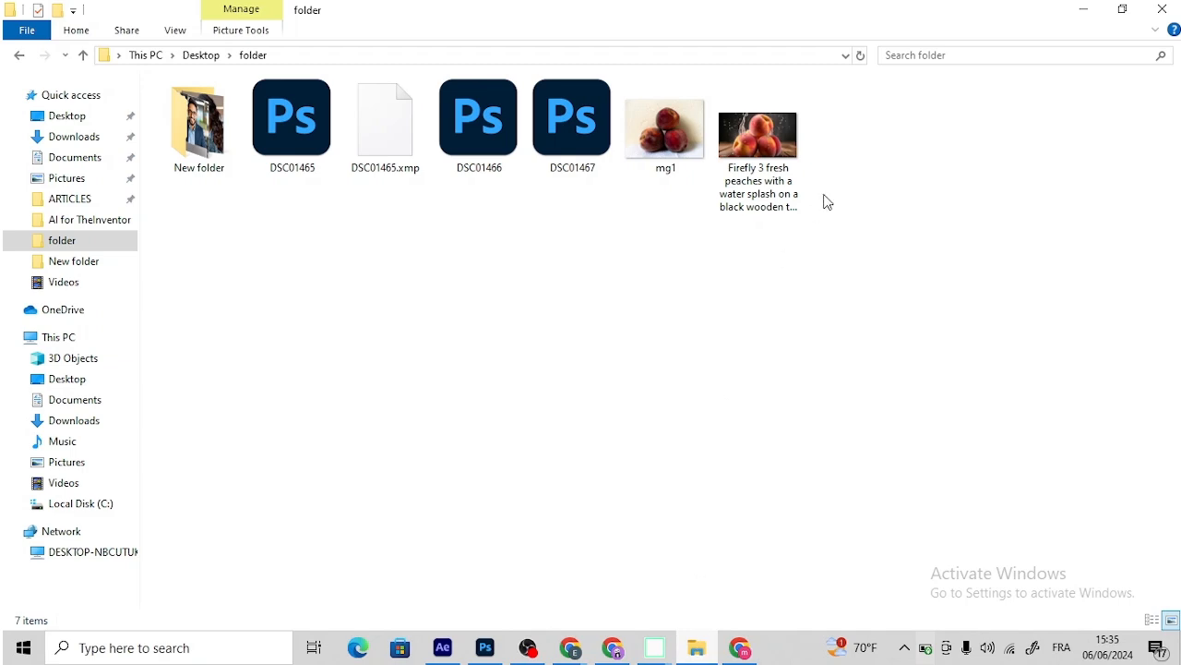
pyautogui.click(775, 162)
pyautogui.rightClick(775, 162)
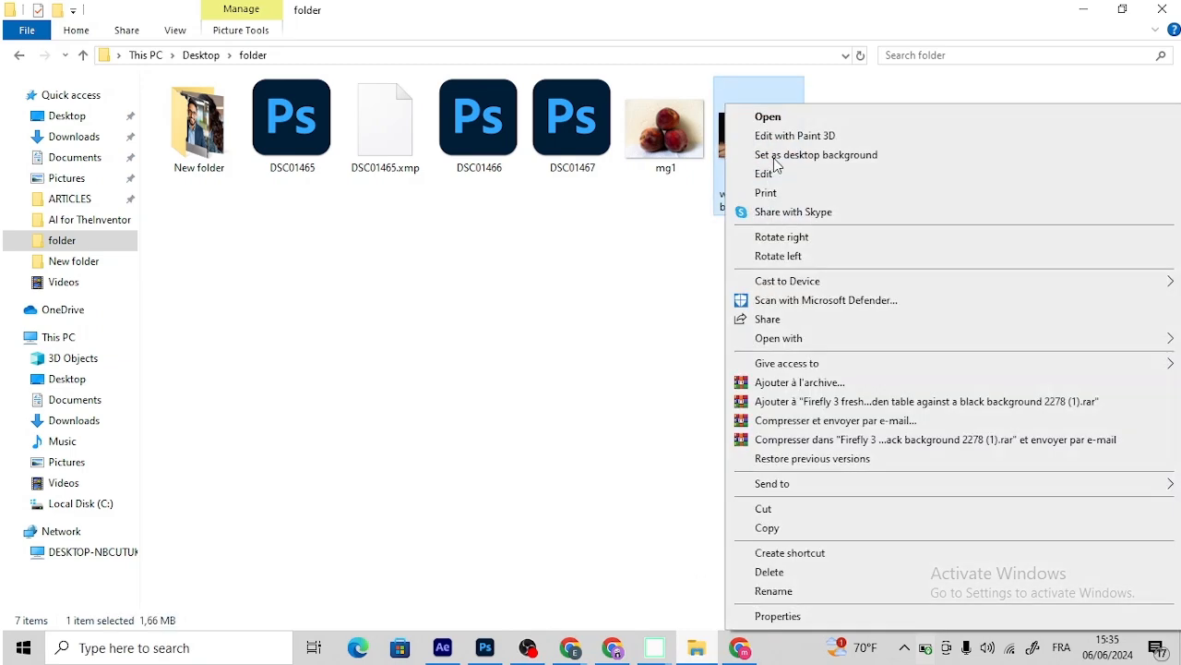
pyautogui.moveTo(796, 340)
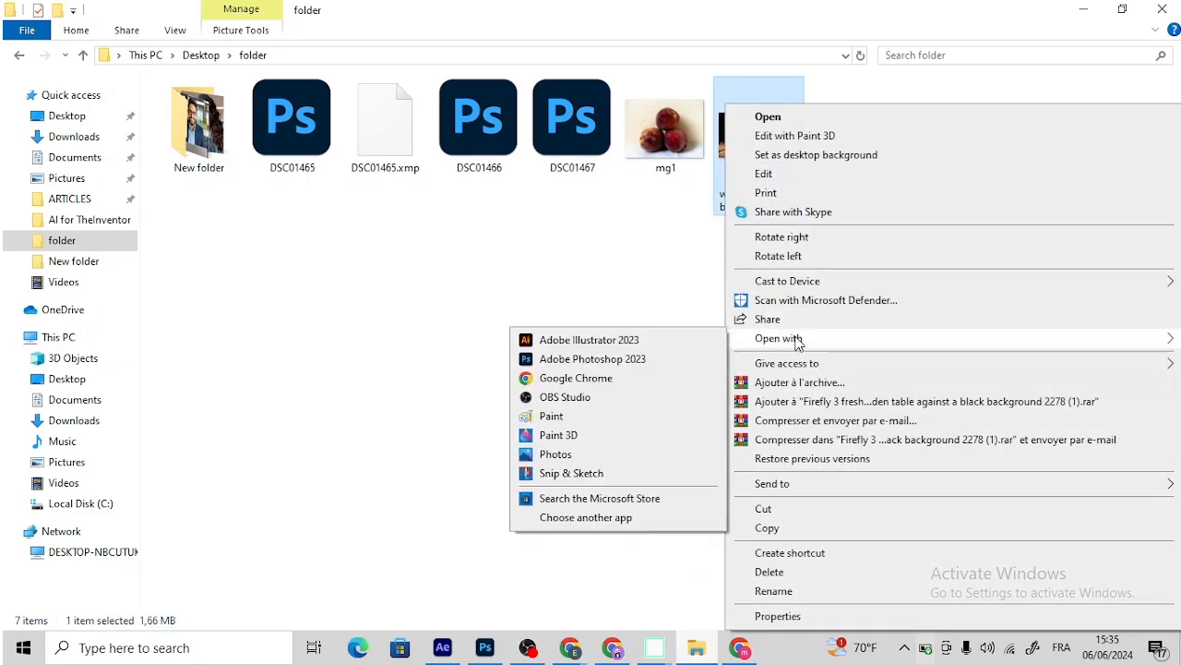
pyautogui.click(622, 360)
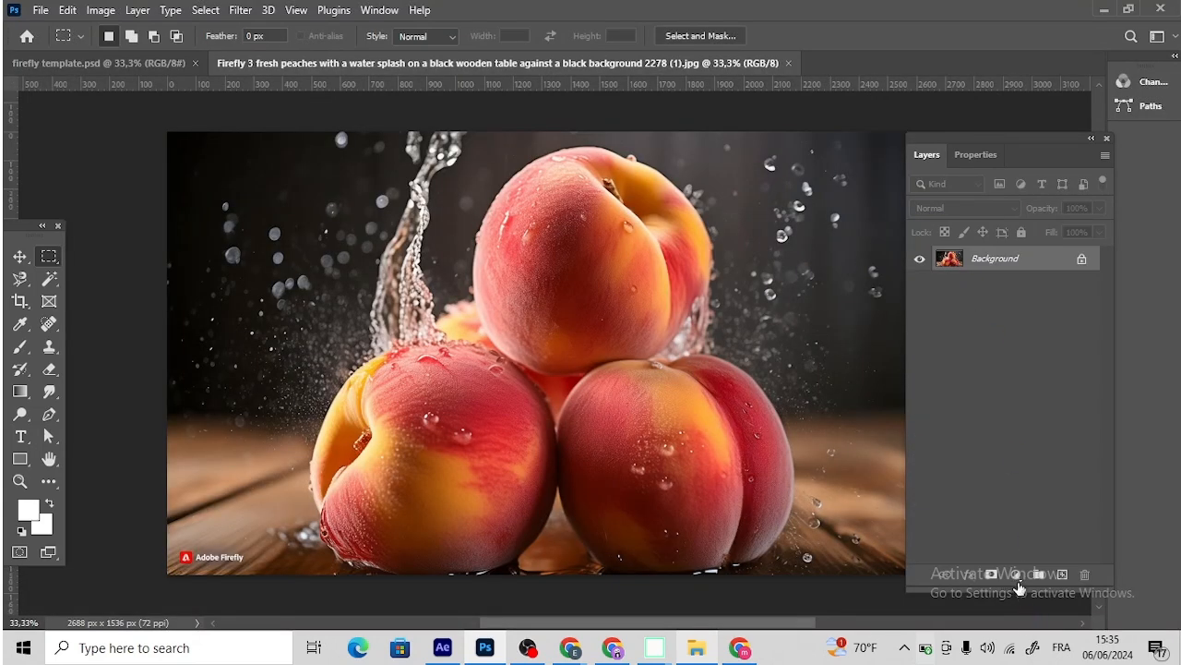
# Step: Add a Curves adjustment layer with a slight S-curve, its shadow point at input 65, output 55 and highlight point at input 202, output 214
pyautogui.click(1017, 573)
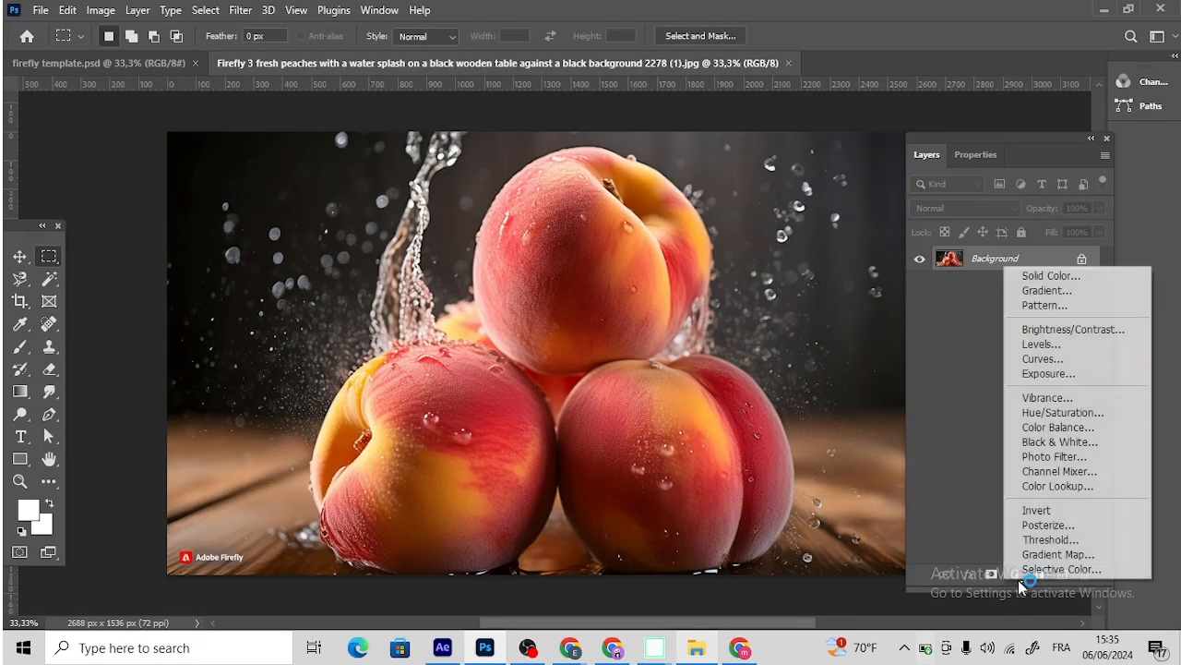
pyautogui.click(1120, 363)
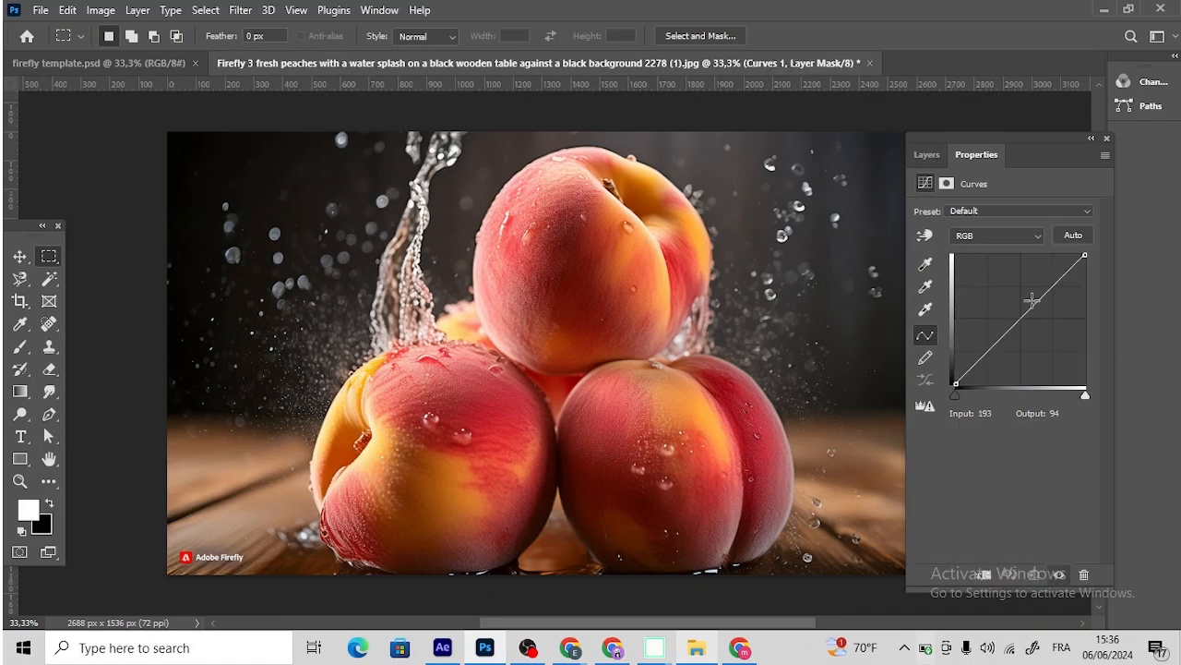
pyautogui.moveTo(1061, 278); pyautogui.dragTo(1061, 267)
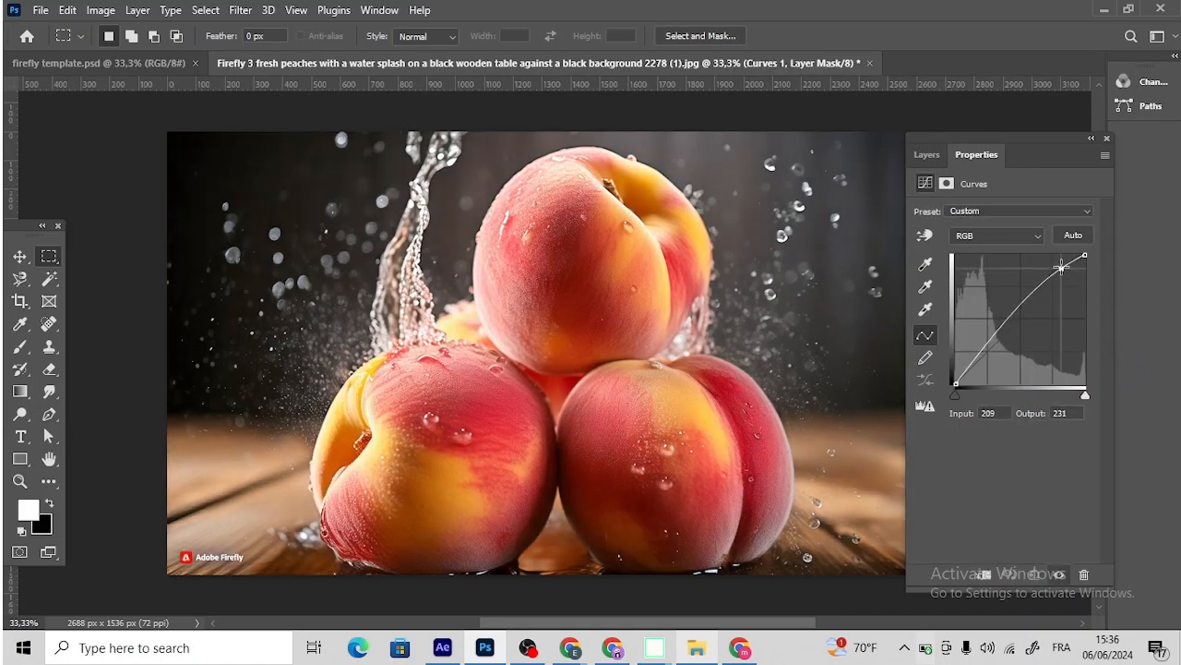
pyautogui.click(988, 350)
pyautogui.moveTo(987, 350); pyautogui.dragTo(988, 355)
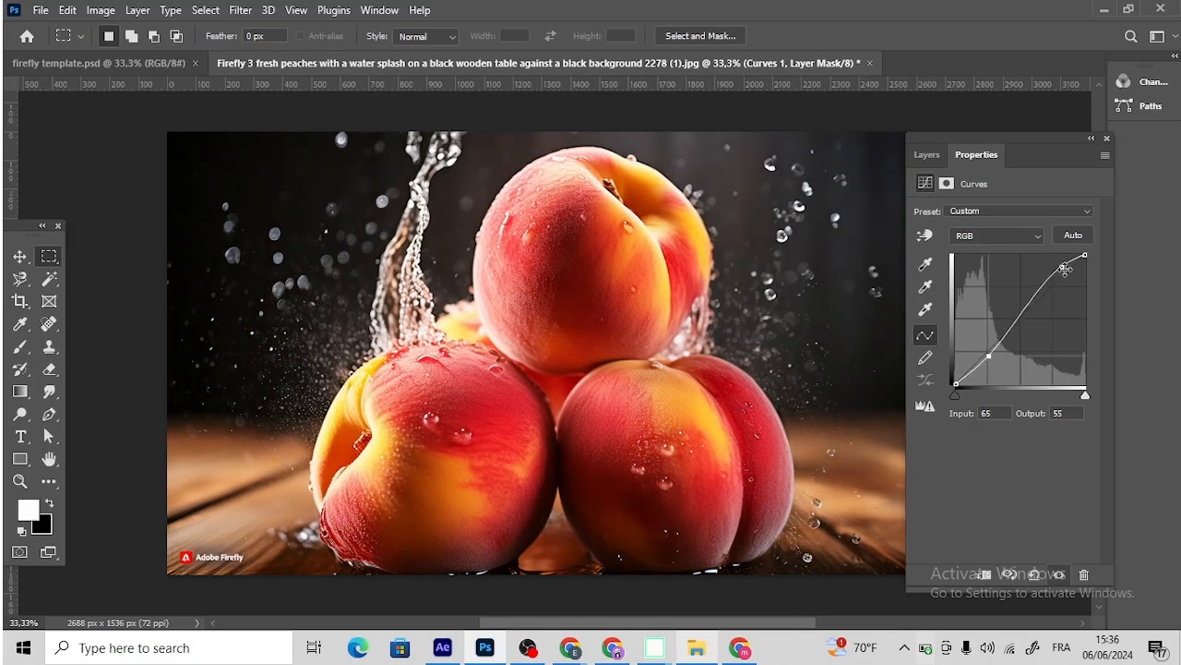
pyautogui.moveTo(1065, 268); pyautogui.dragTo(1058, 276)
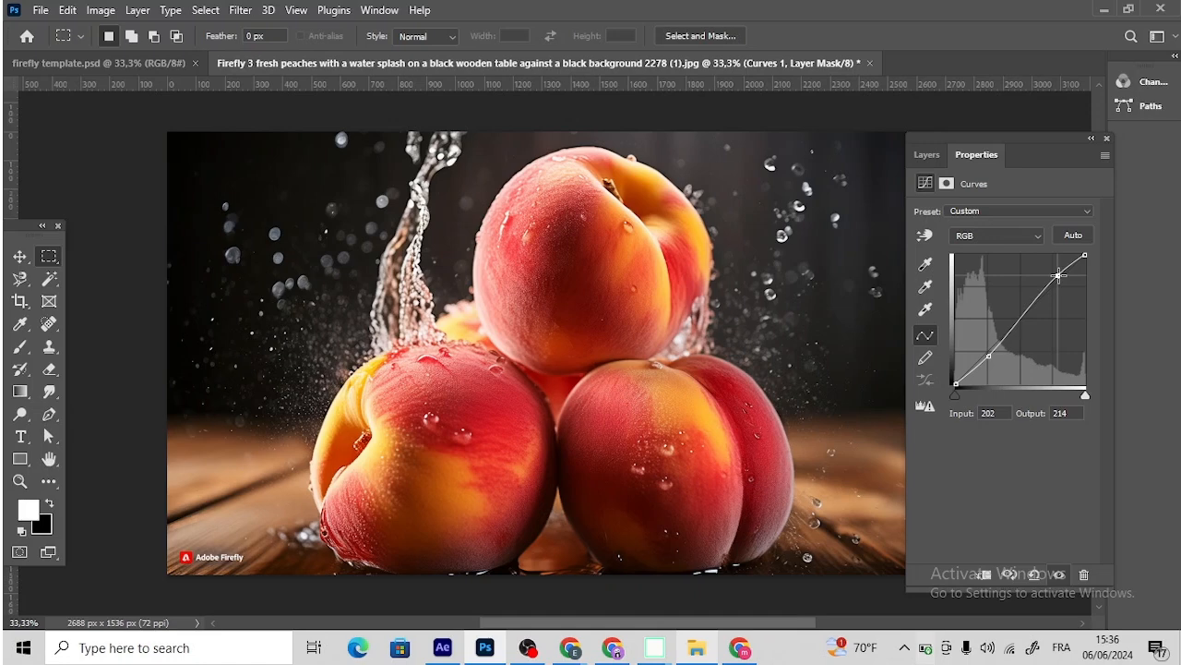
# Step: Add a Vibrance adjustment layer above the Curves layer and set its vibrance to +35
pyautogui.click(942, 159)
pyautogui.click(1017, 574)
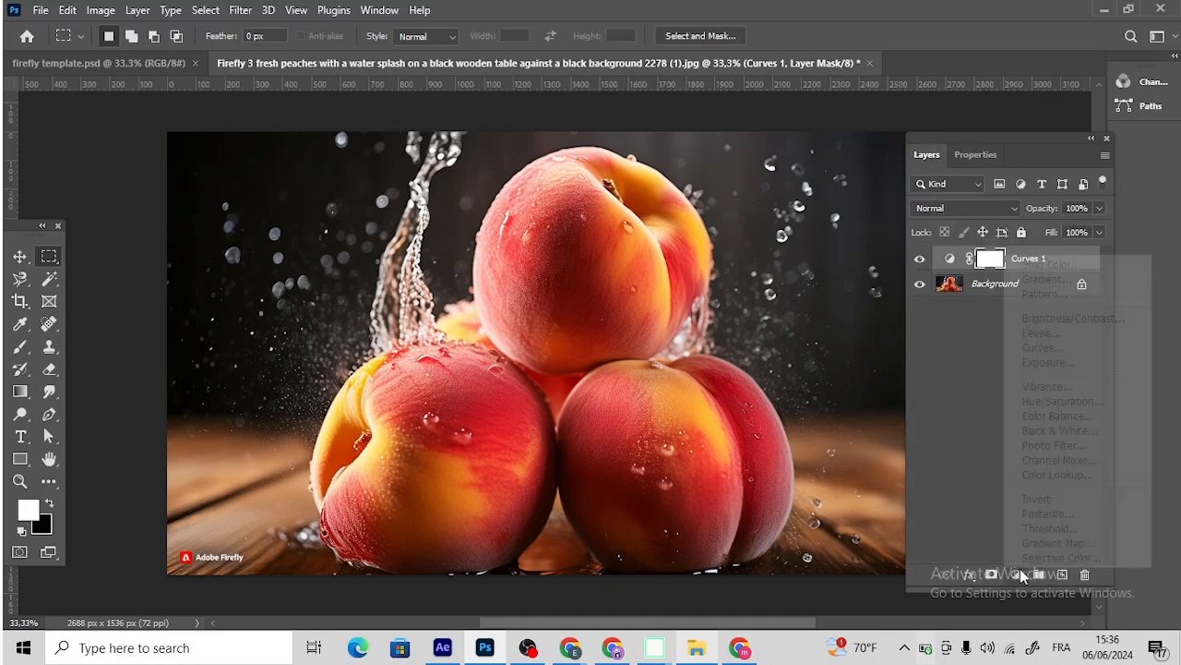
pyautogui.click(1090, 391)
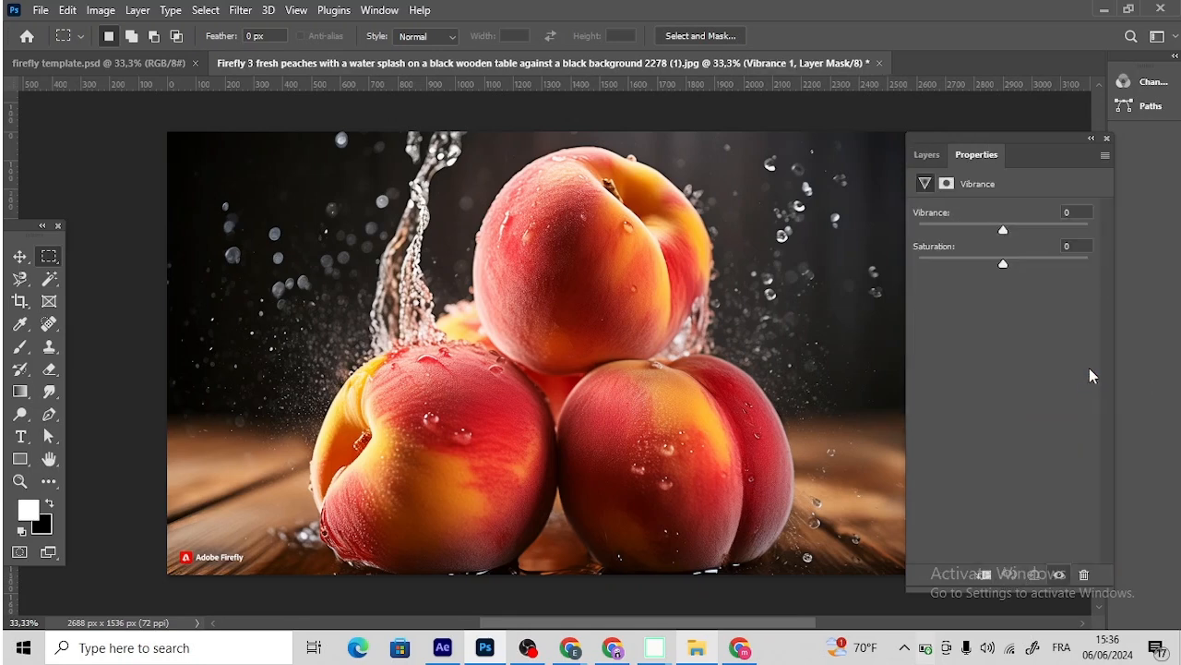
pyautogui.moveTo(1007, 231); pyautogui.dragTo(1033, 234)
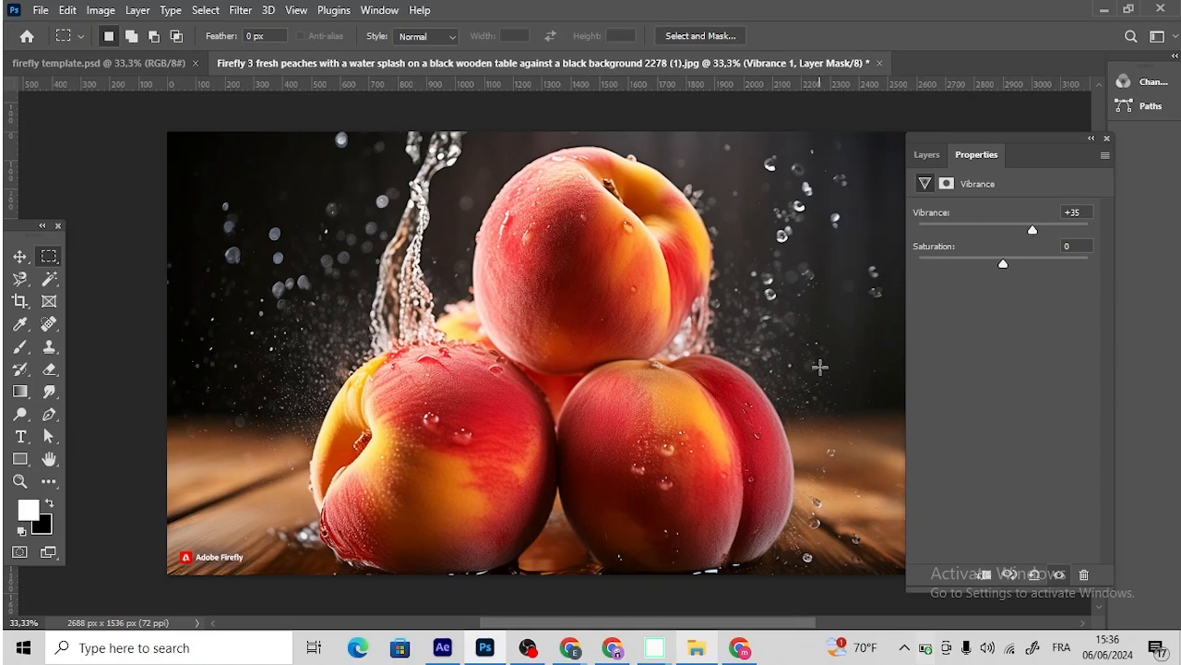